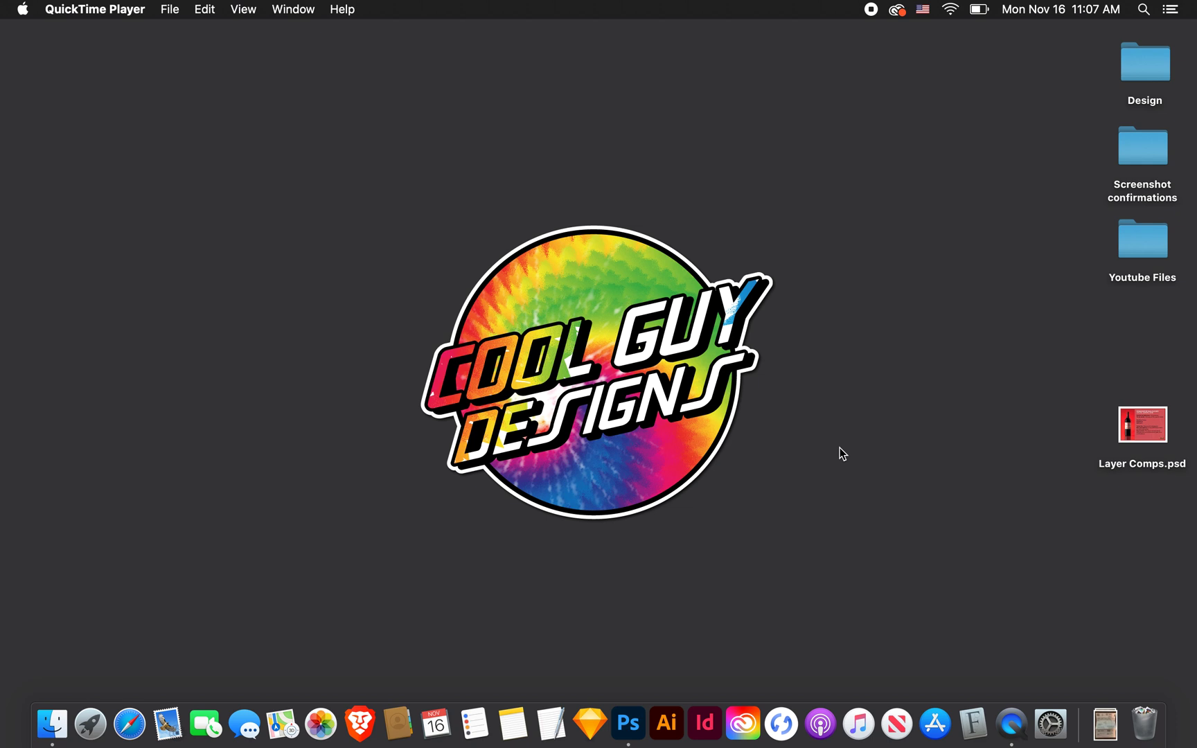
Bring Photoshop forward and preview the St Joseph, Jardin, Bedrock, St Joseph, then Jardin layer comps
left_click(628, 721)
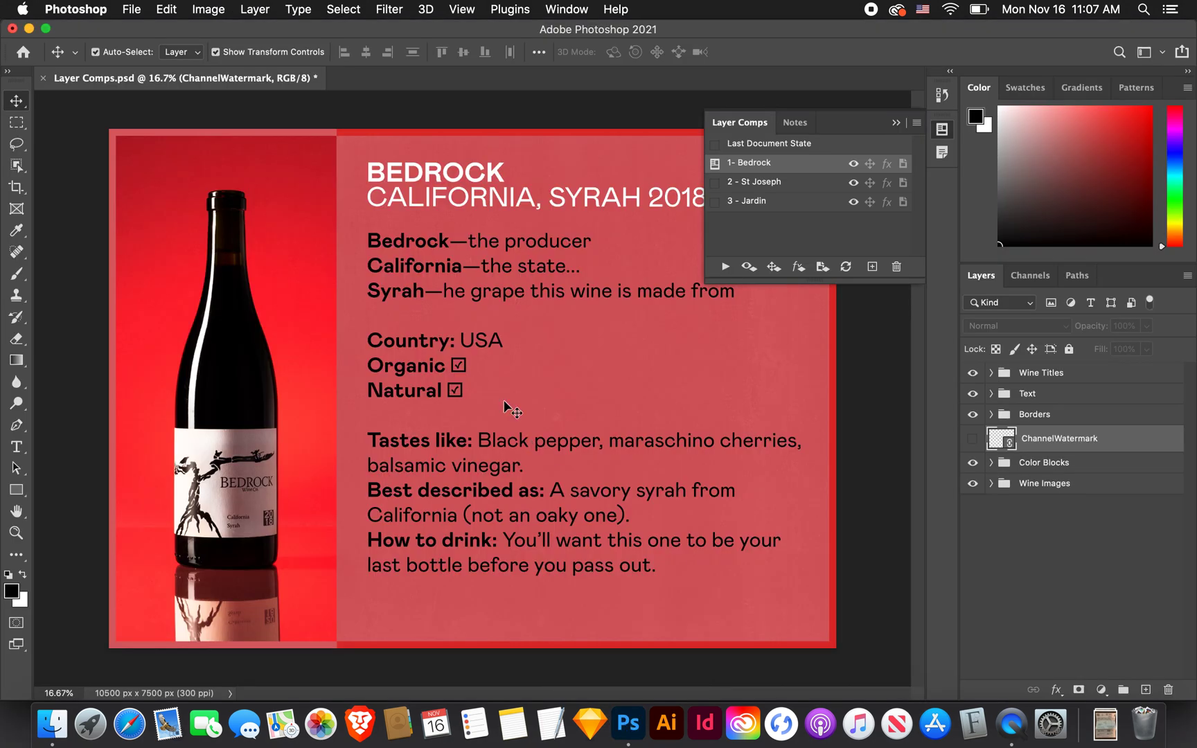
left_click(715, 183)
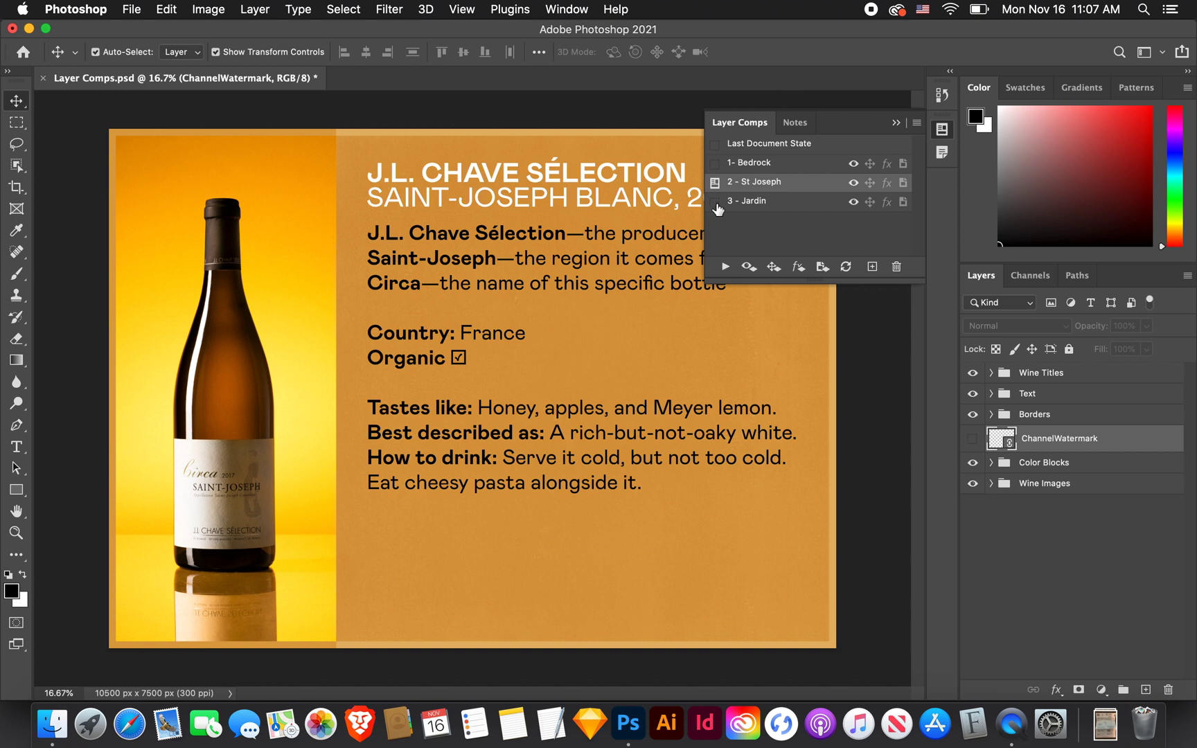
left_click(715, 202)
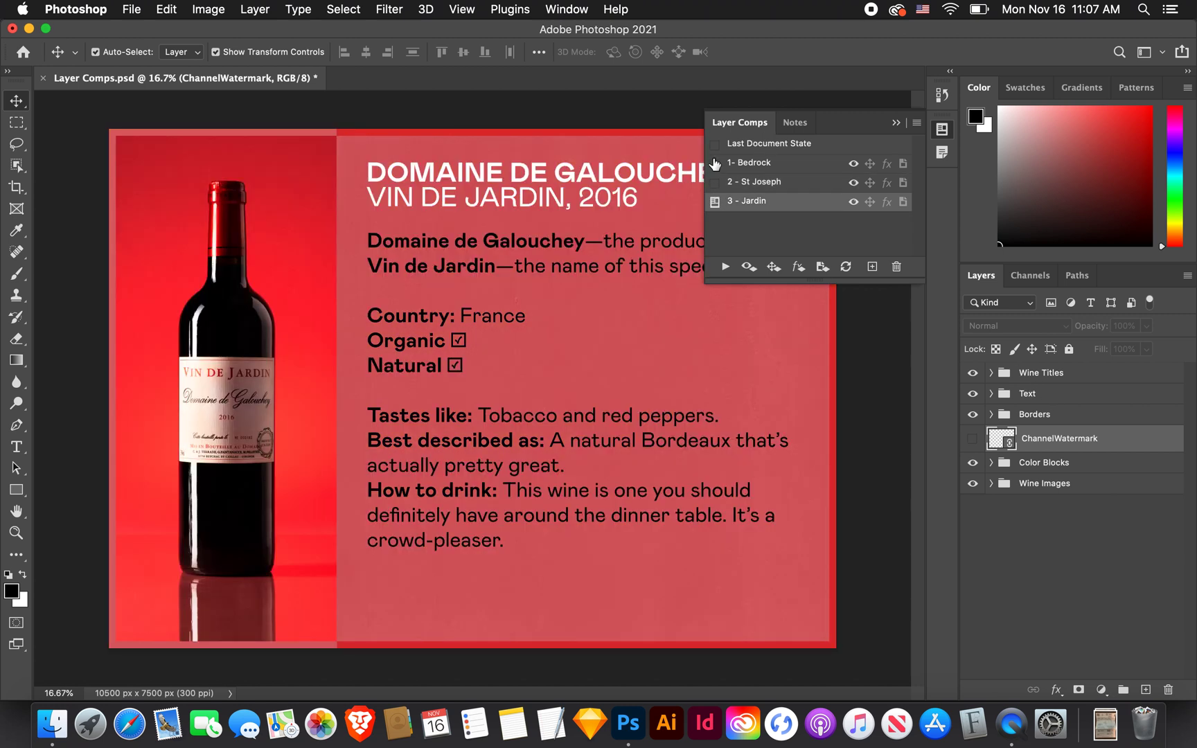
left_click(714, 165)
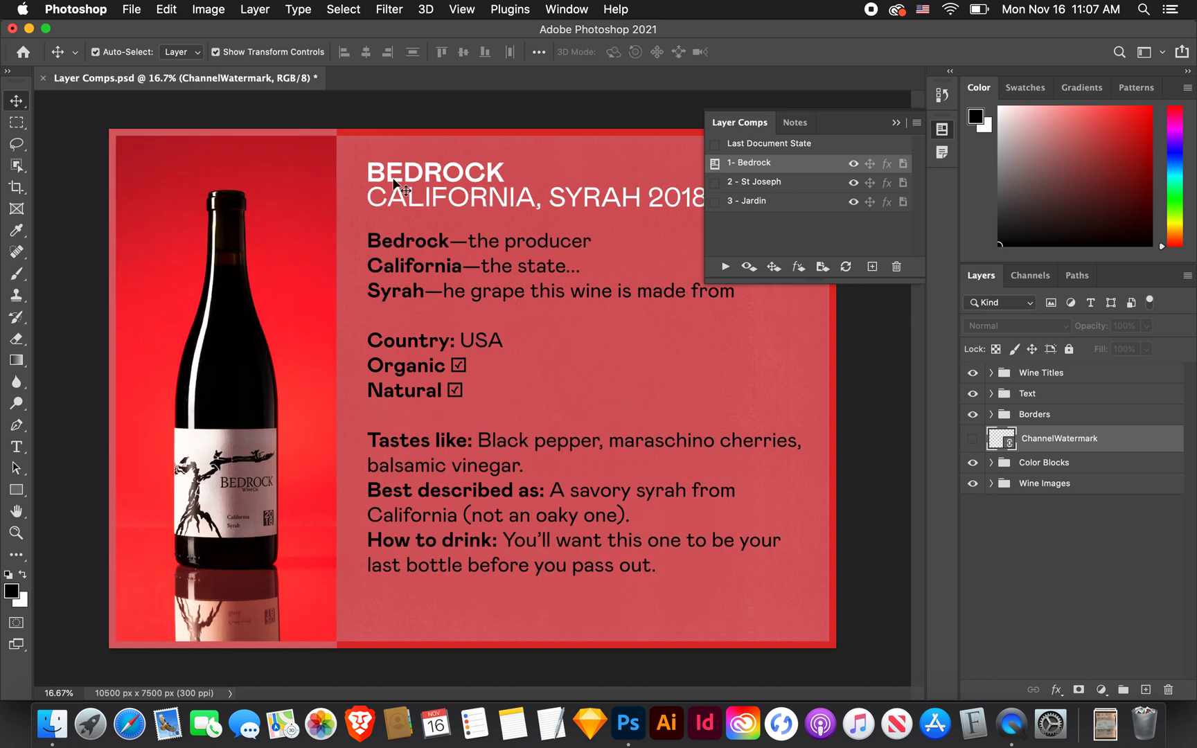
left_click(714, 182)
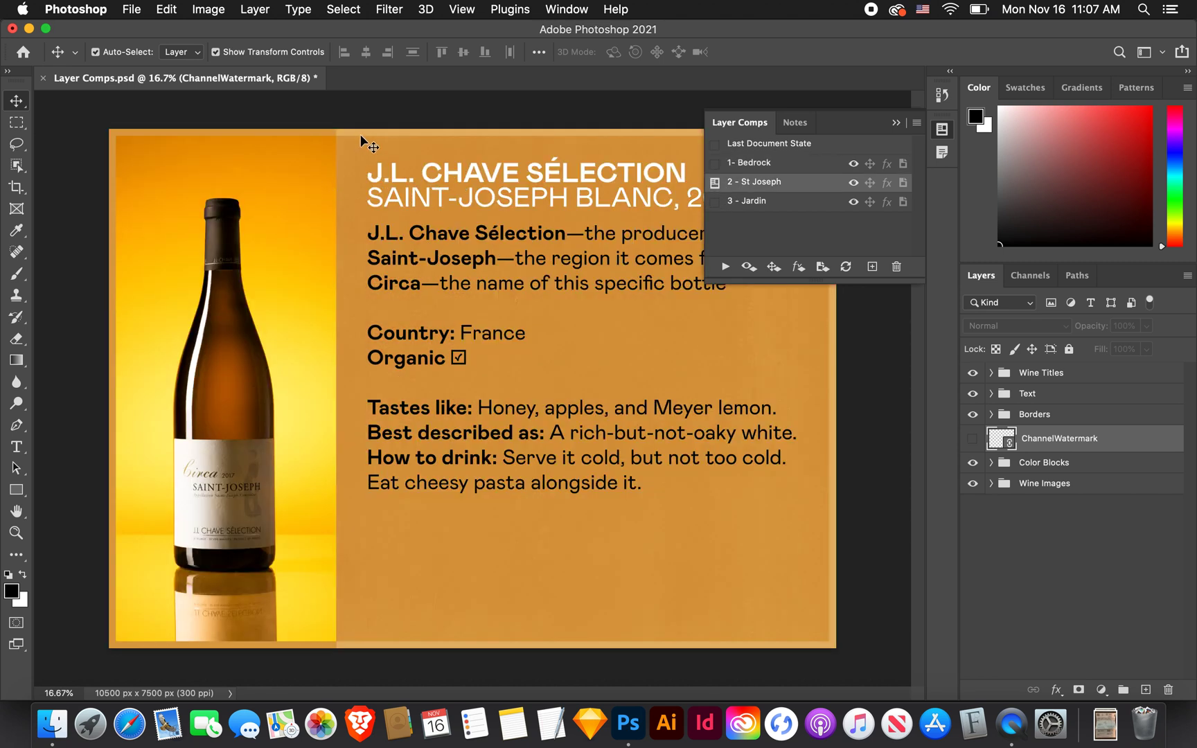
left_click(715, 202)
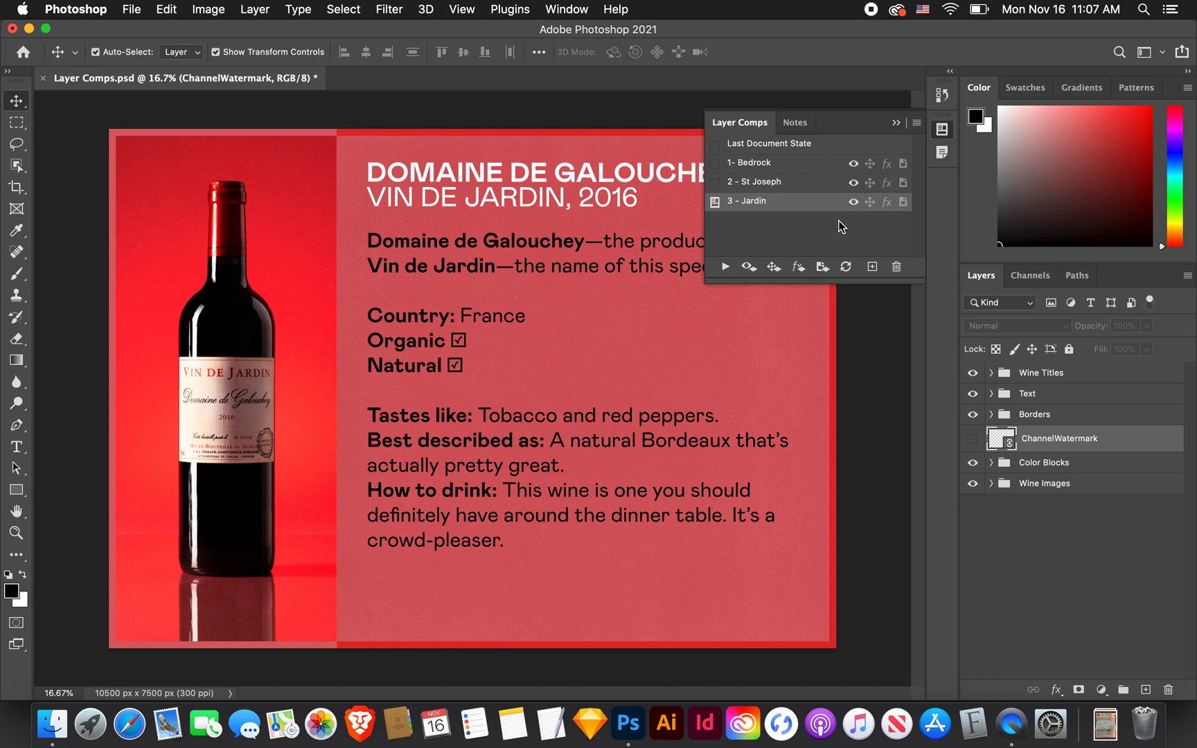
Apply the 1- Bedrock comp and expand the Wine Titles, Text and Borders groups
left_click(716, 163)
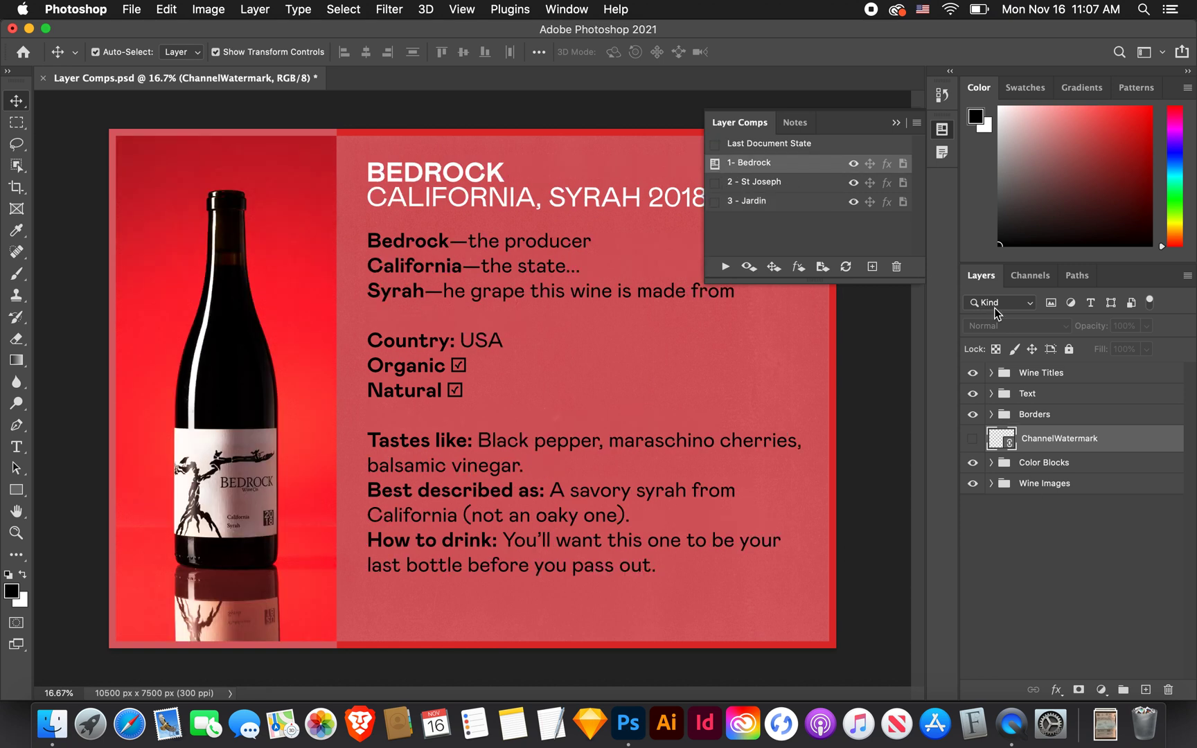
left_click(992, 373)
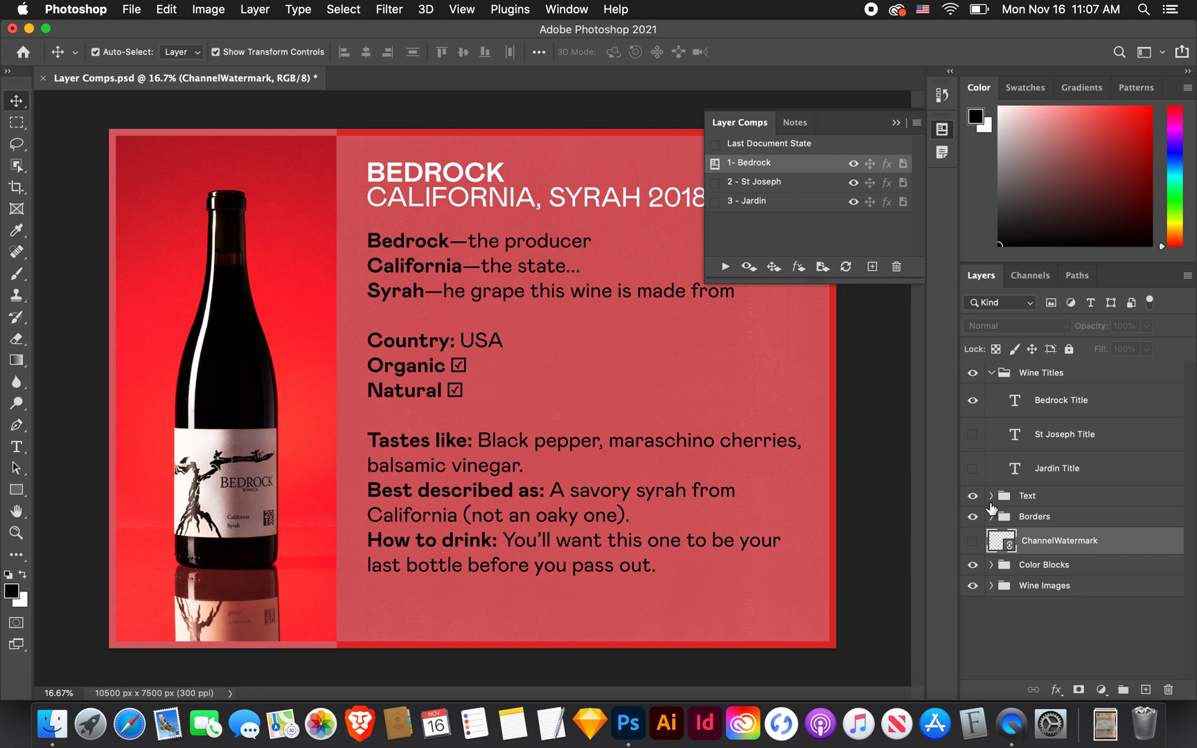
left_click(991, 496)
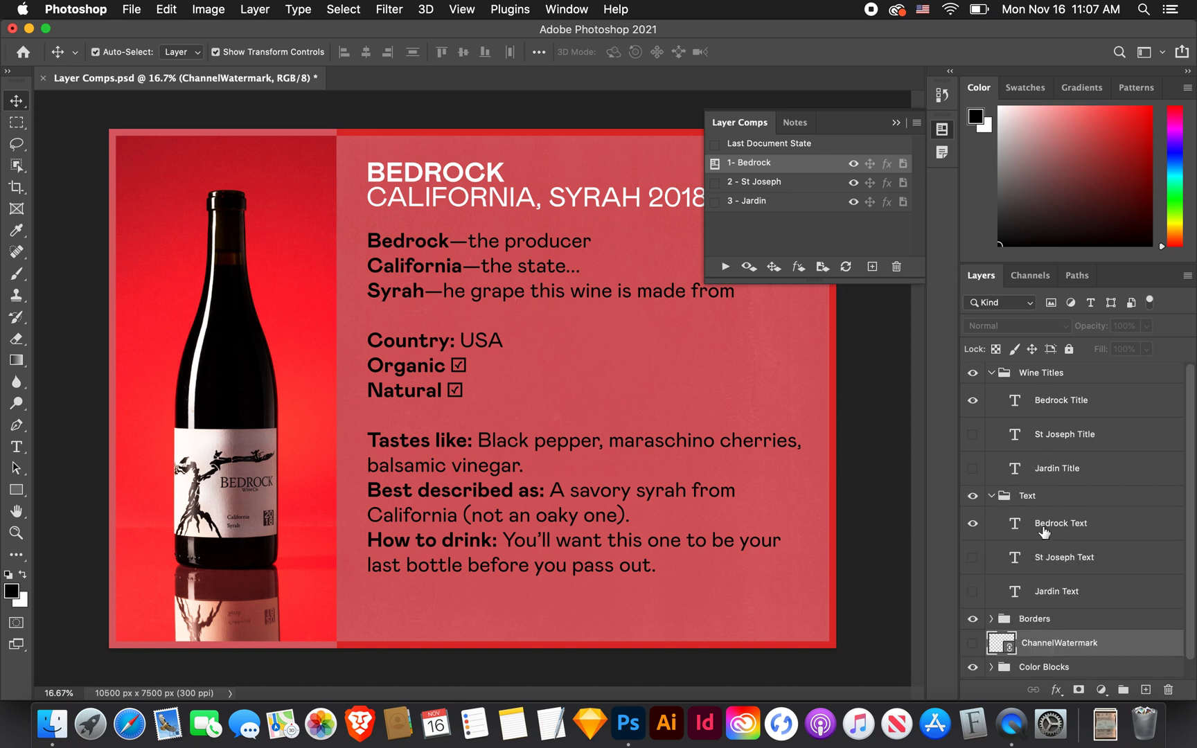
scroll(1043, 532, "down", 1)
left_click(991, 600)
scroll(998, 575, "down", 5)
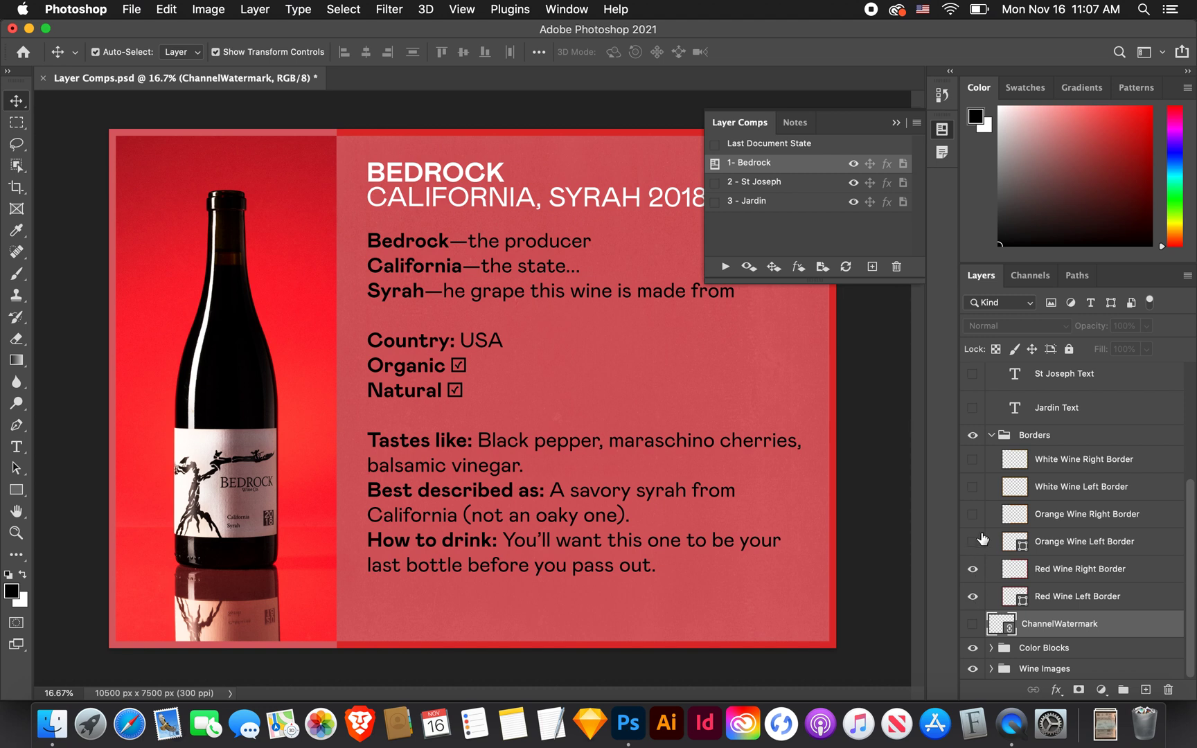
Toggle the White Wine Right and Left Border layers on and off, then reapply 1- Bedrock
left_click(973, 459)
left_click(973, 487)
left_click(972, 487)
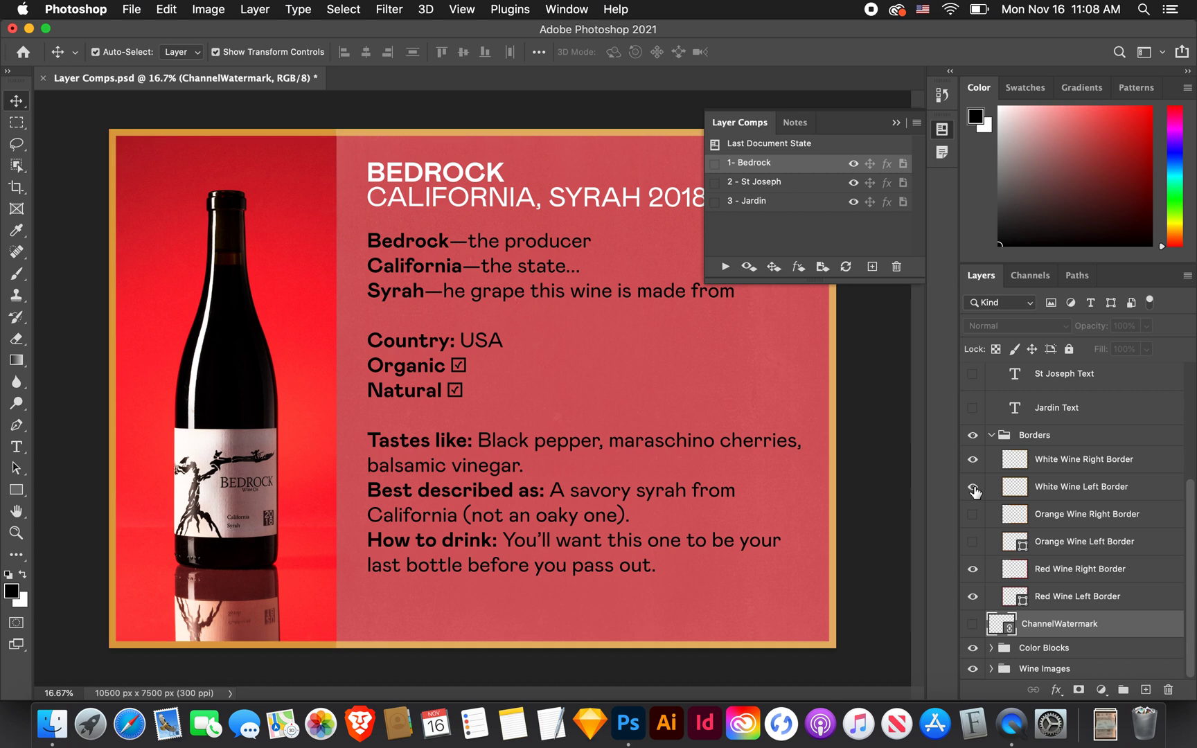
left_click(973, 459)
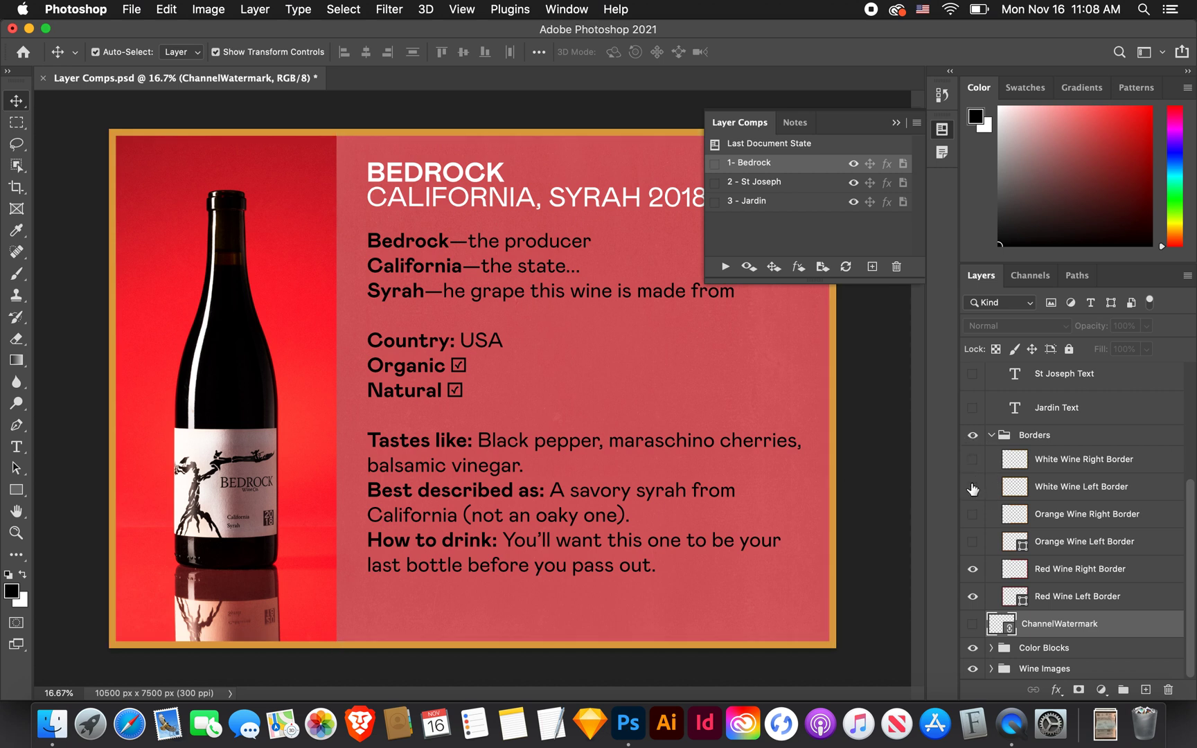
left_click(716, 164)
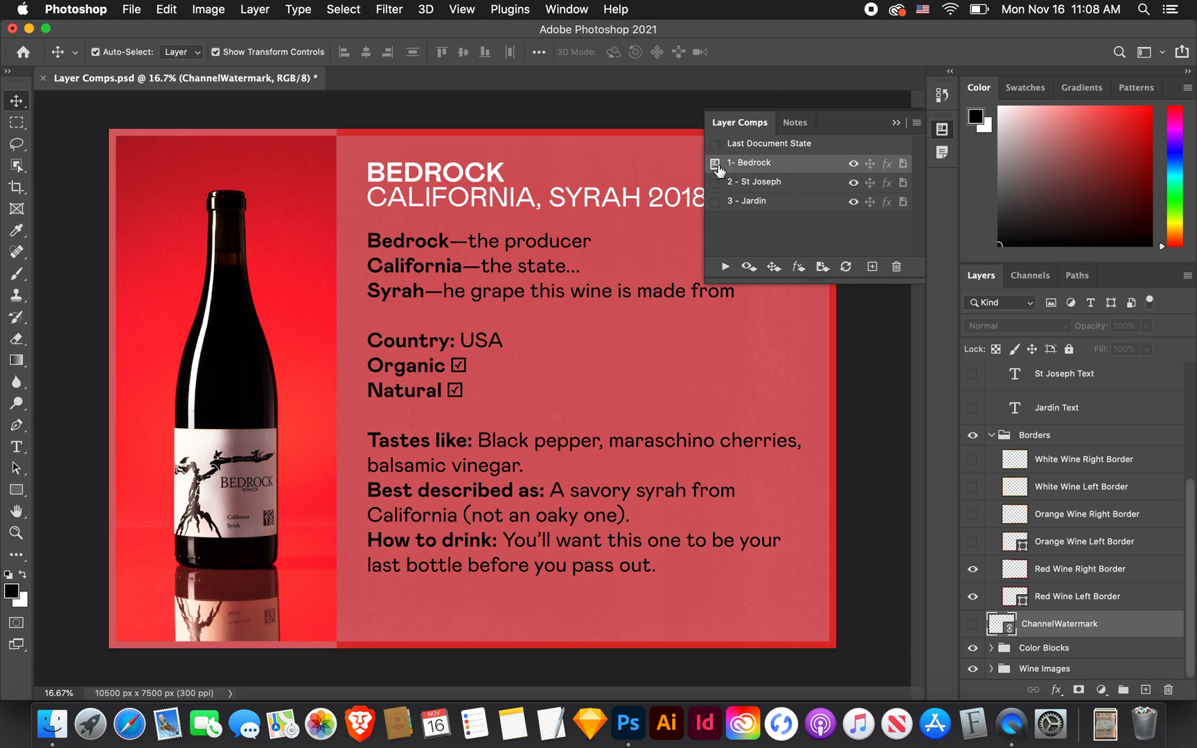
Preview the St Joseph, Jardin and Bedrock comps, ending on 3 - Jardin
scroll(1029, 433, "up", 3)
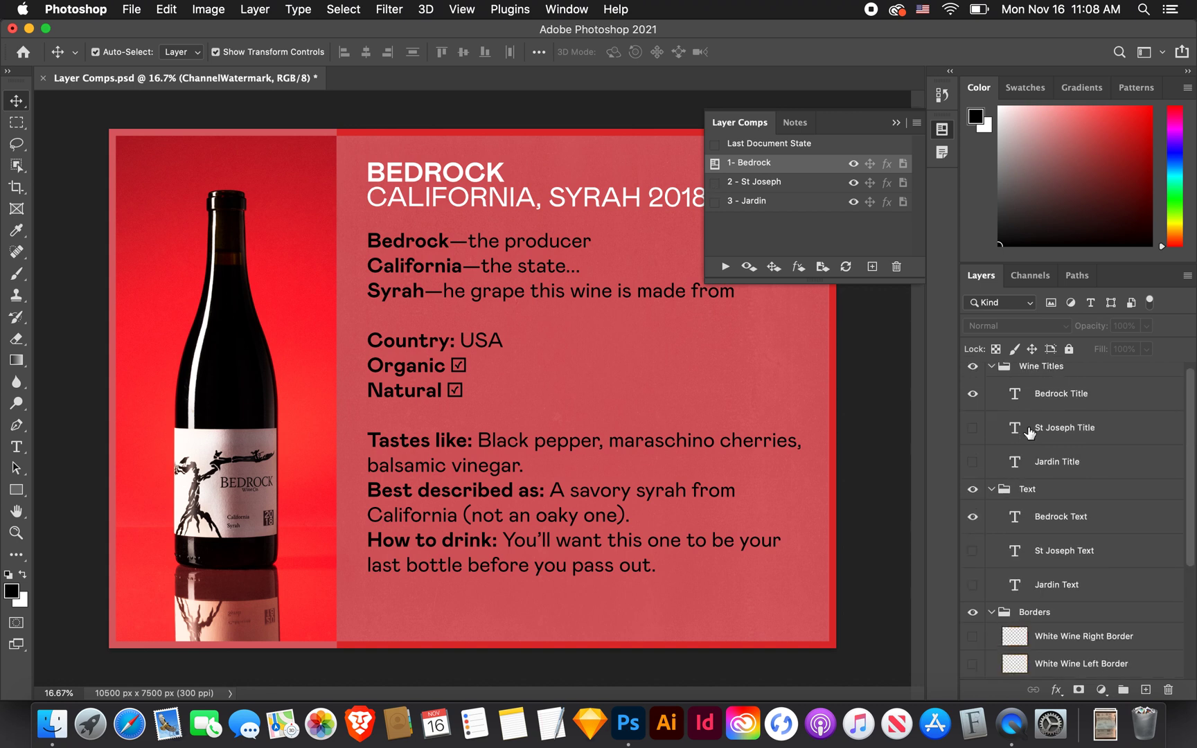
left_click(716, 183)
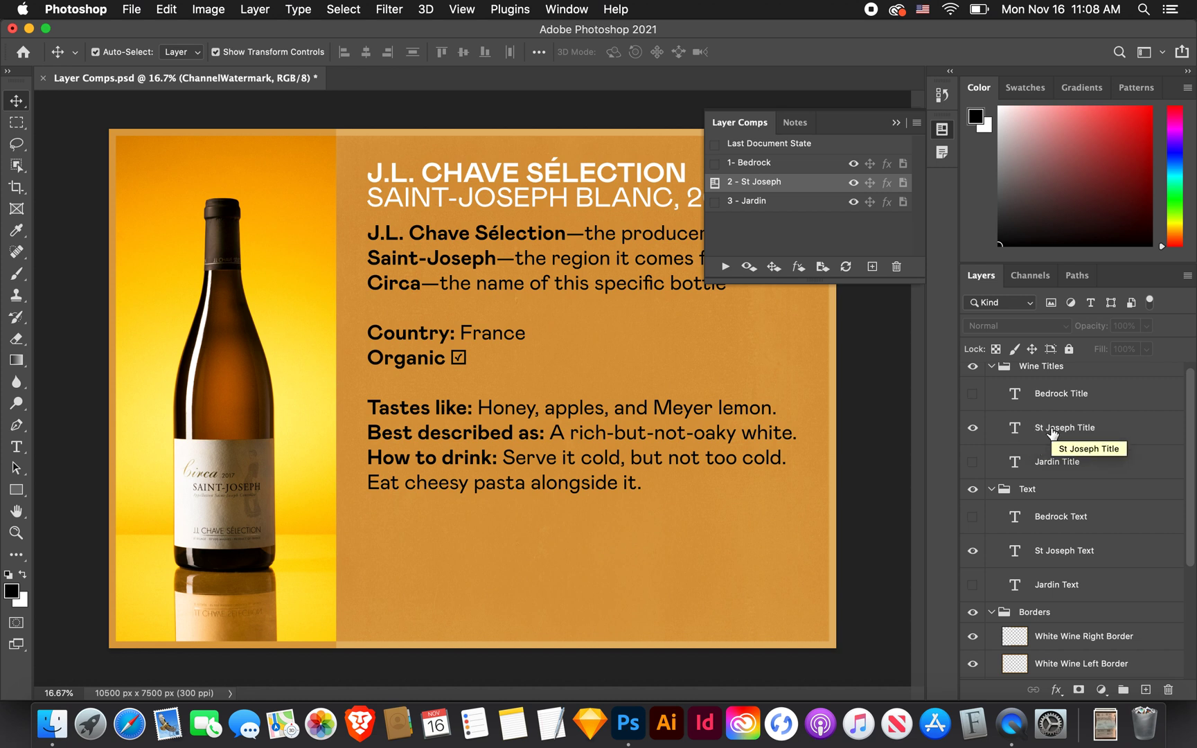
scroll(1052, 433, "down", 5)
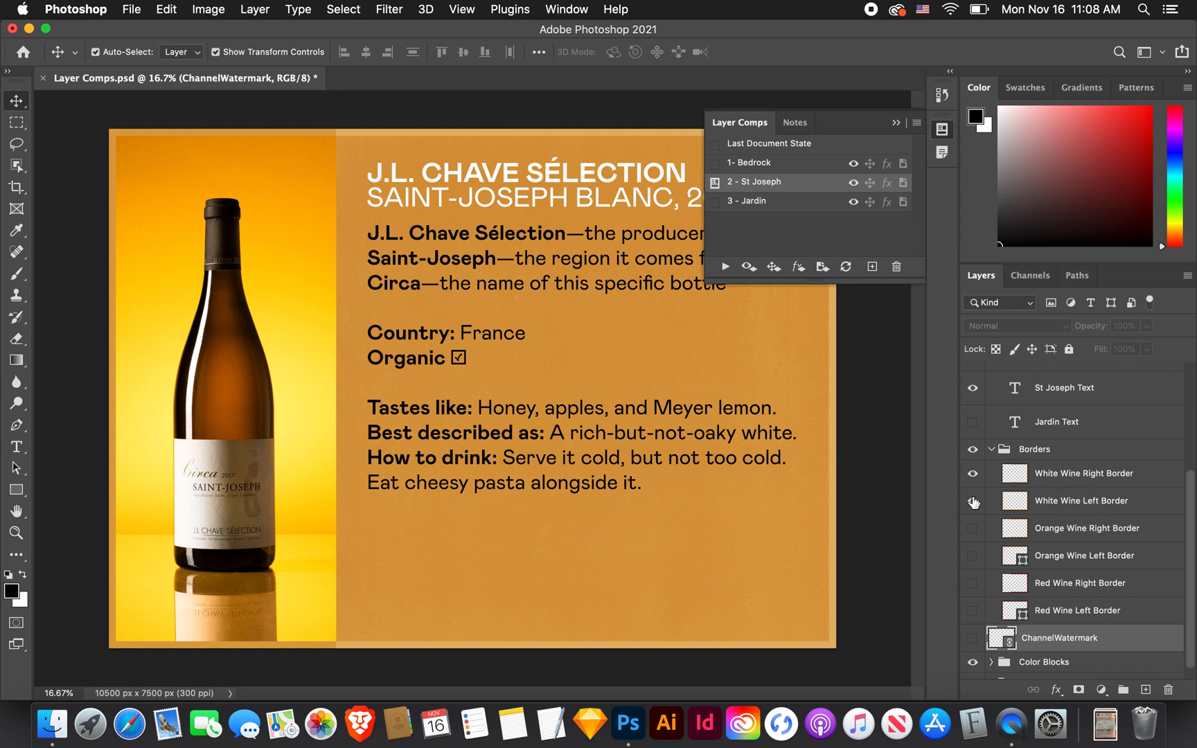
left_click(715, 202)
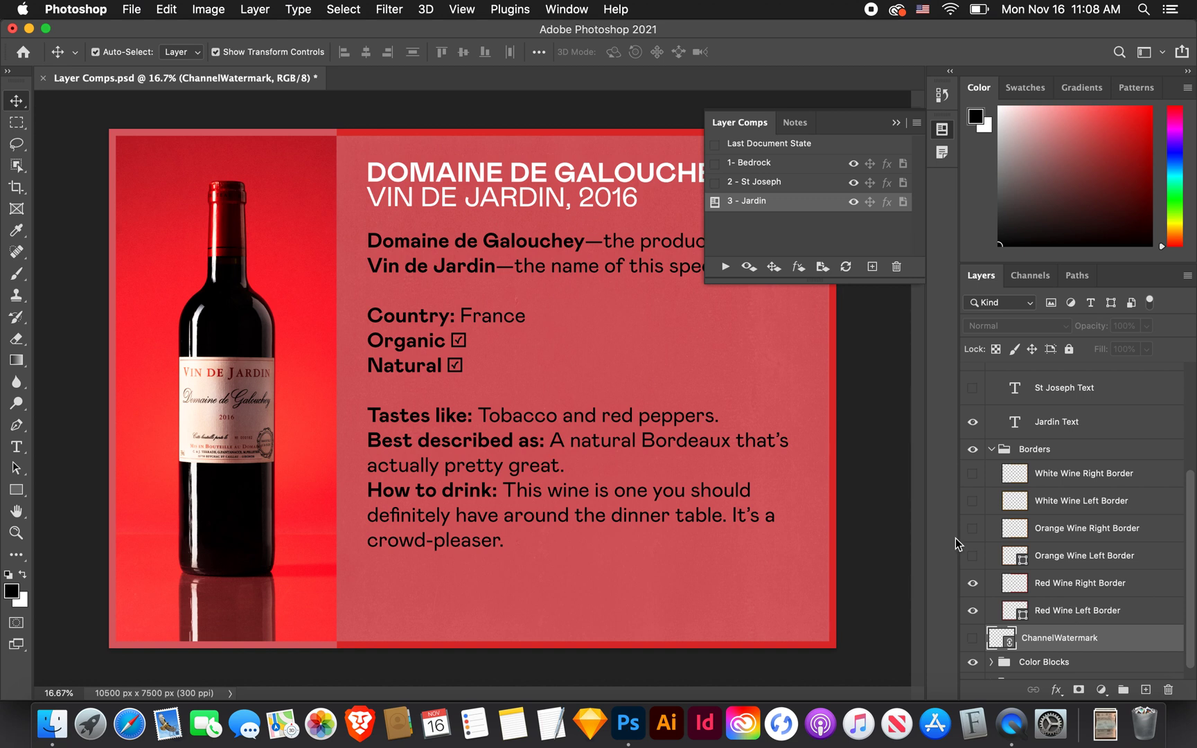
left_click(714, 163)
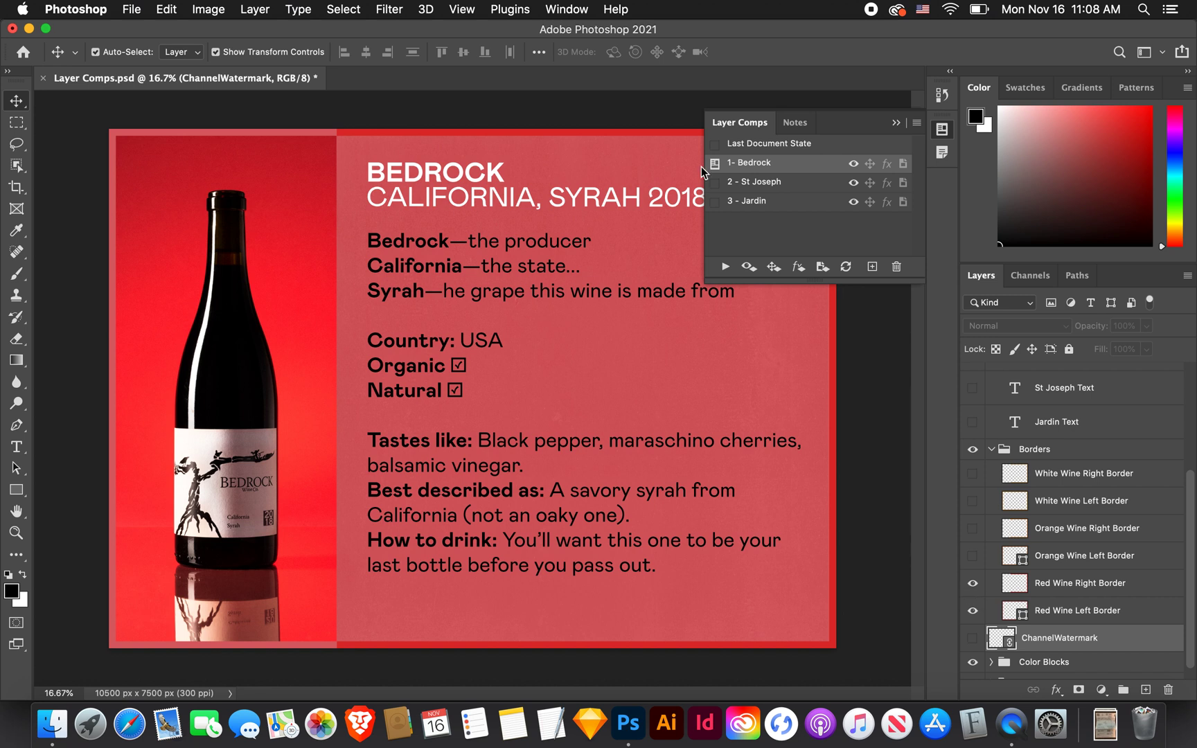
left_click(714, 201)
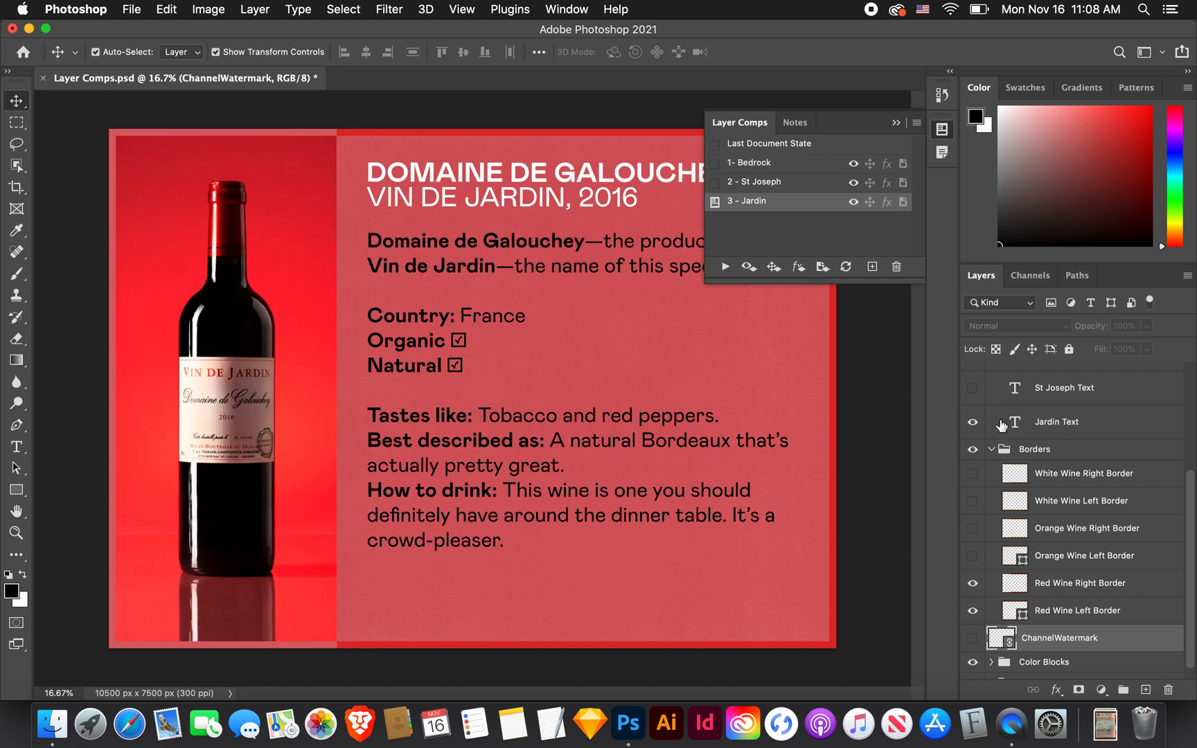
Collapse the Borders, Text and Wine Titles layer groups
left_click(991, 450)
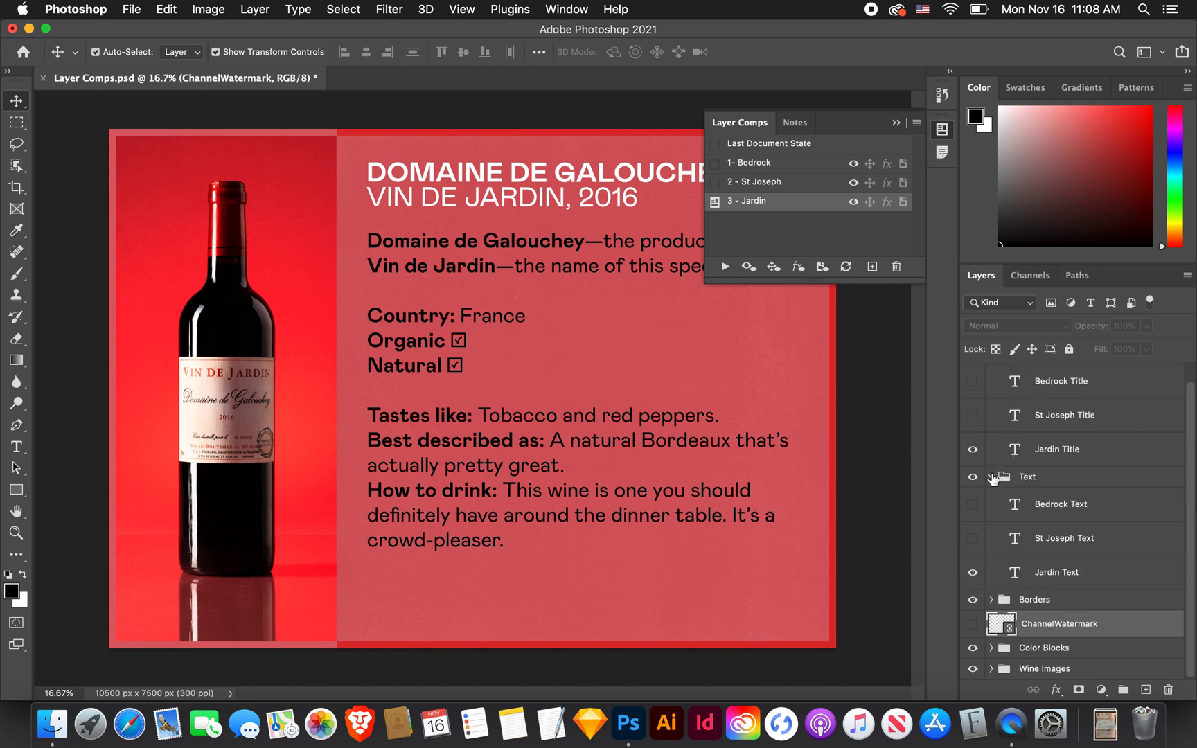
left_click(991, 477)
left_click(992, 373)
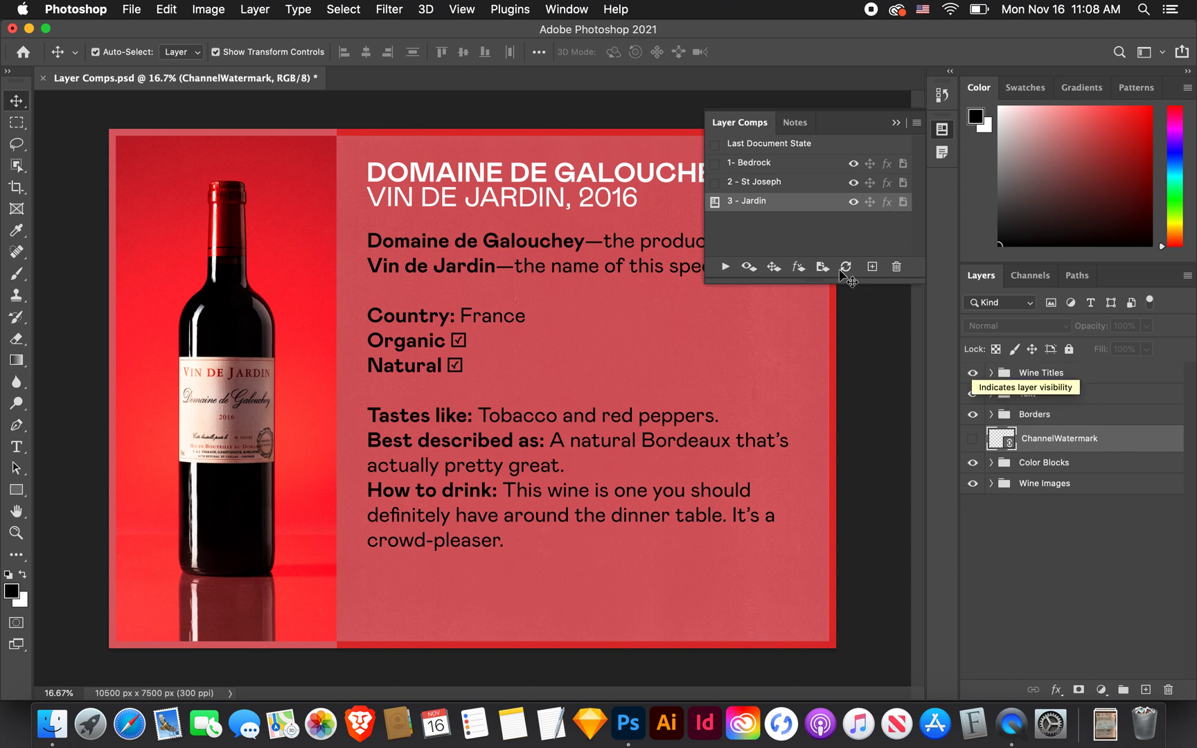
Preview the Bedrock, St Joseph and Jardin comps, then return to 1- Bedrock
left_click(715, 163)
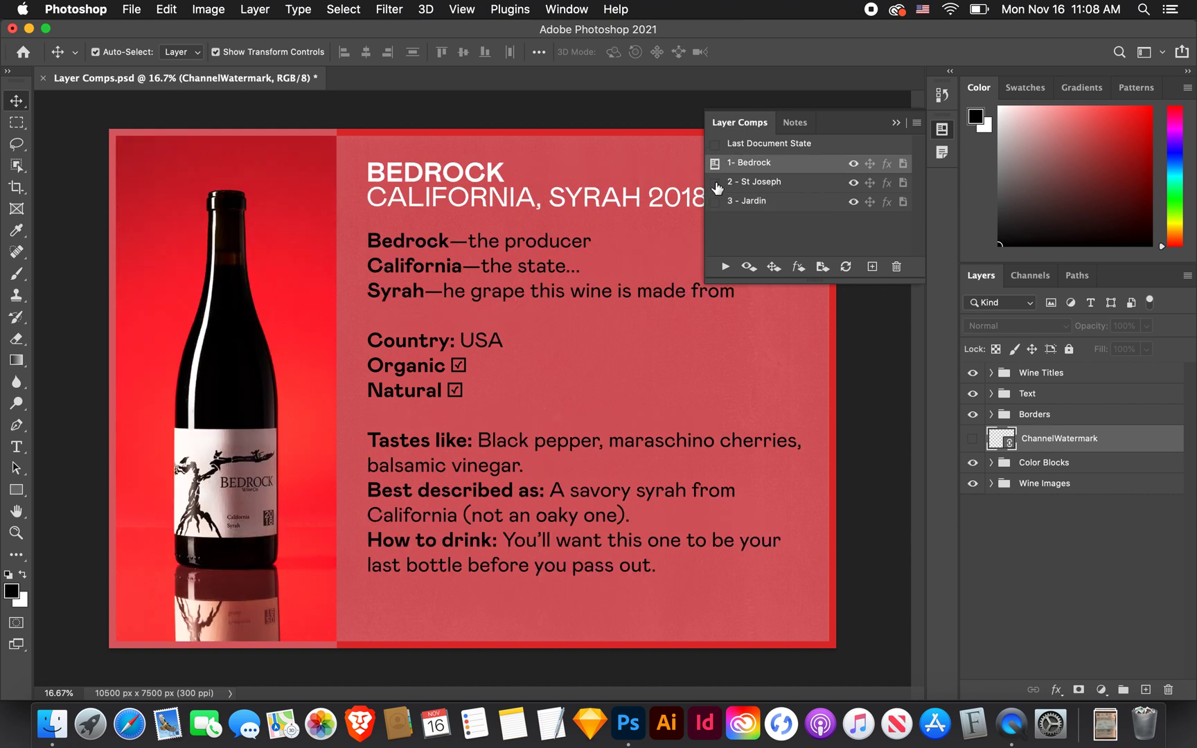
left_click(716, 182)
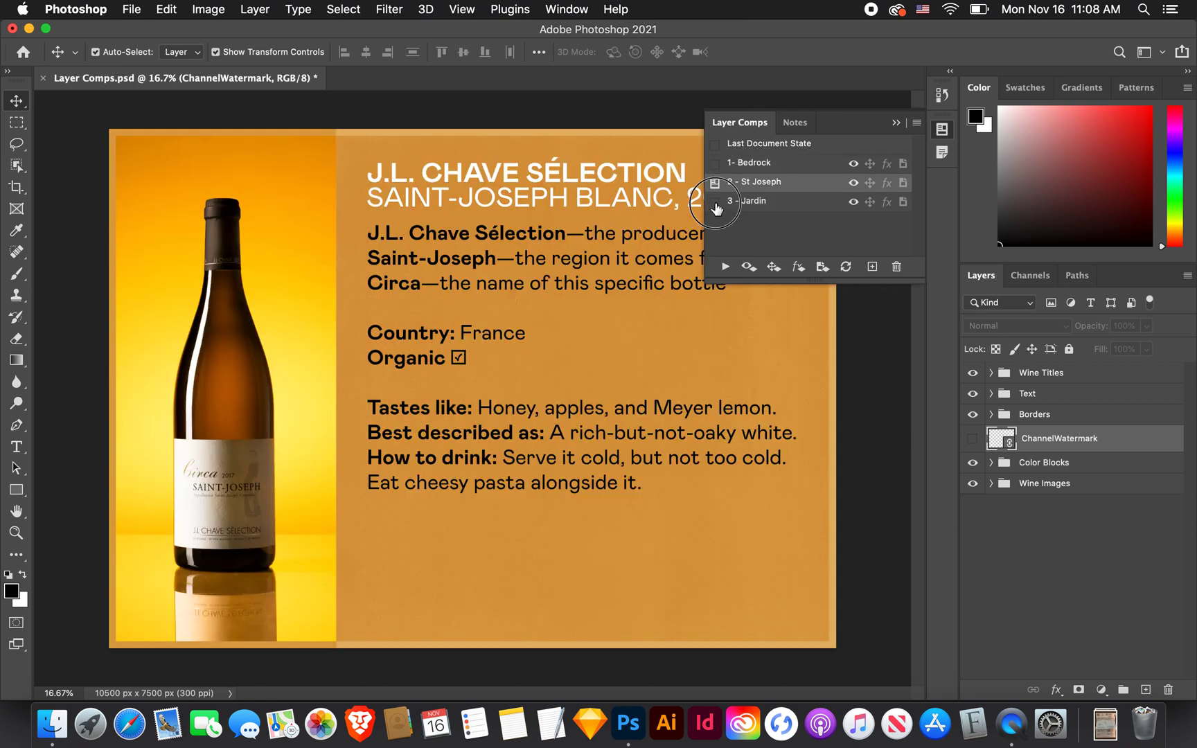
left_click(715, 203)
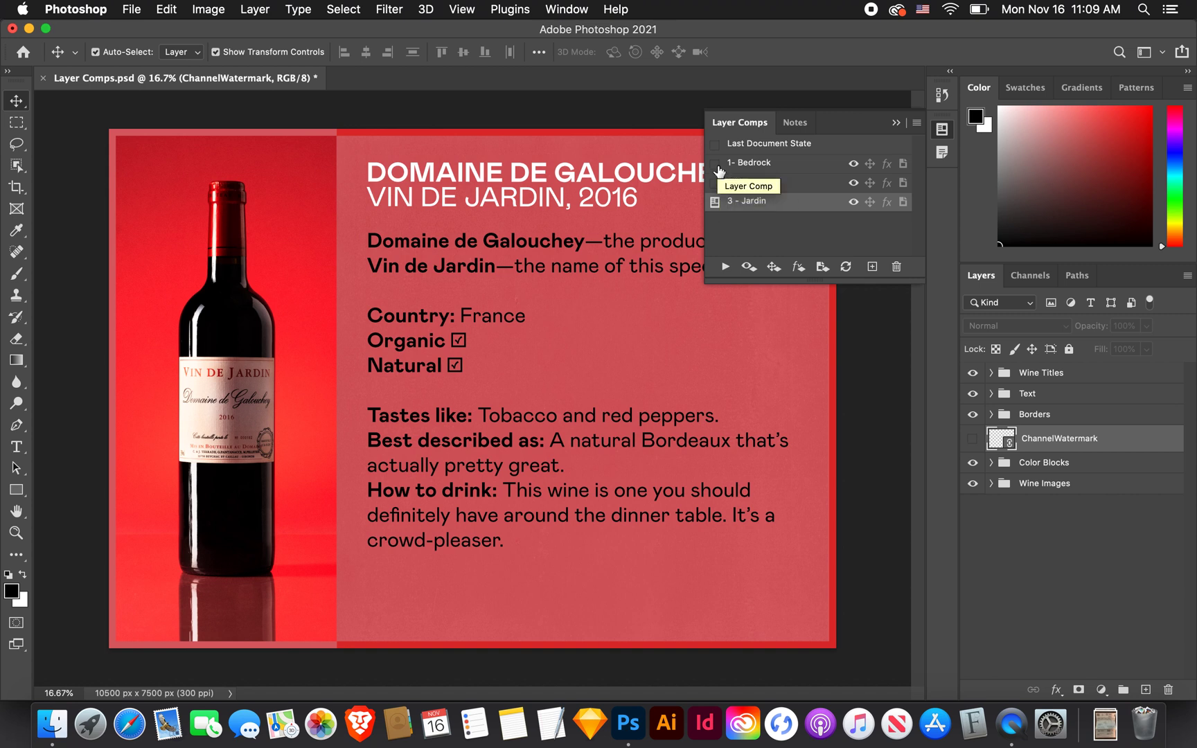
left_click(715, 164)
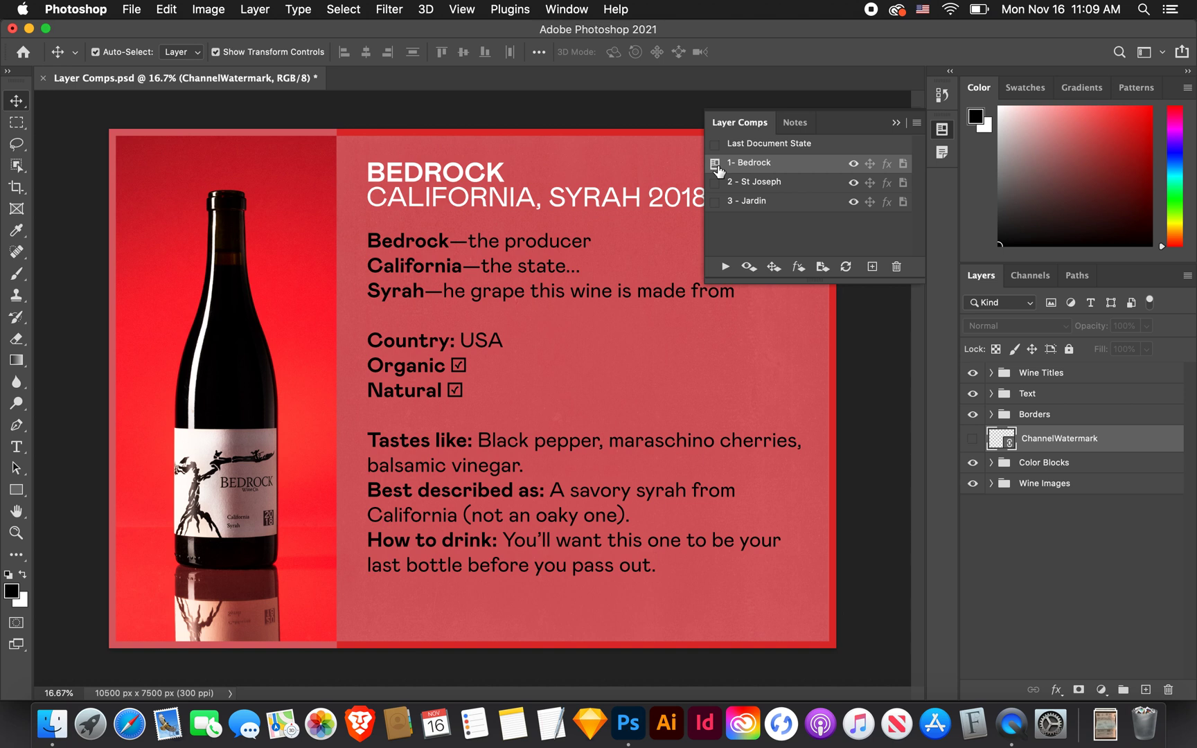
Delete the 1- Bedrock, 2 - St Joseph and 3 - Jardin layer comps, confirming each
left_click(896, 267)
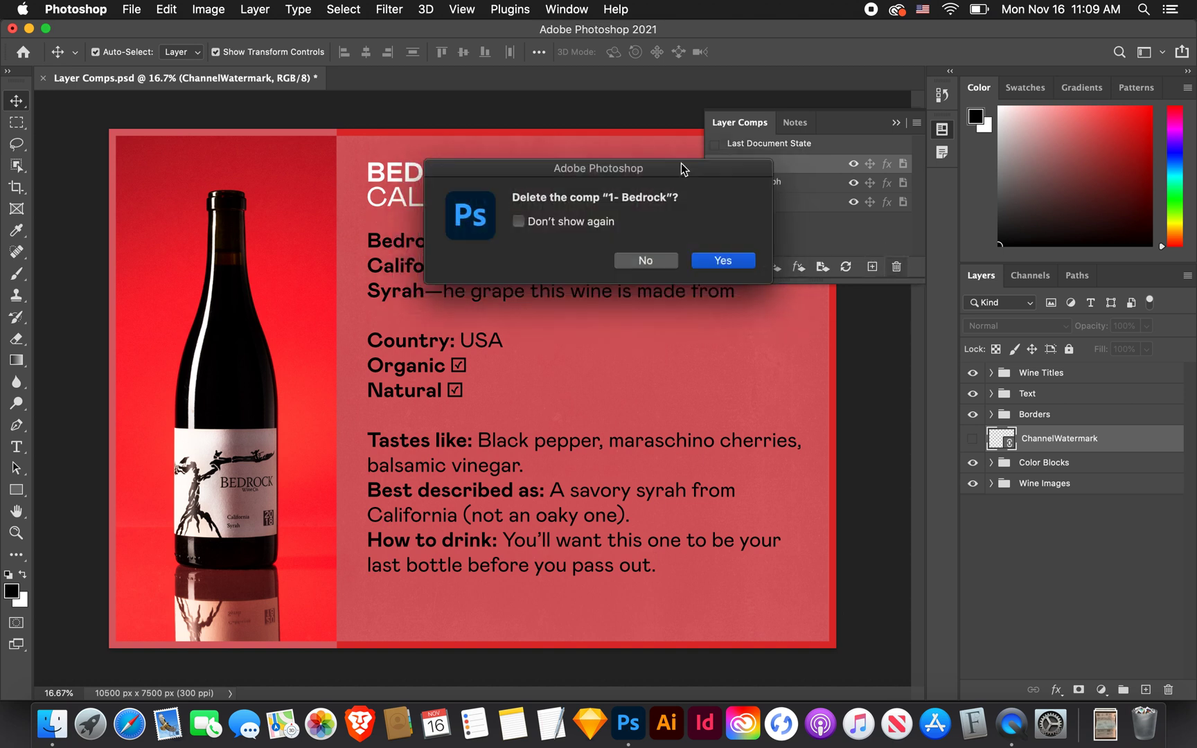
left_click(720, 260)
left_click(760, 164)
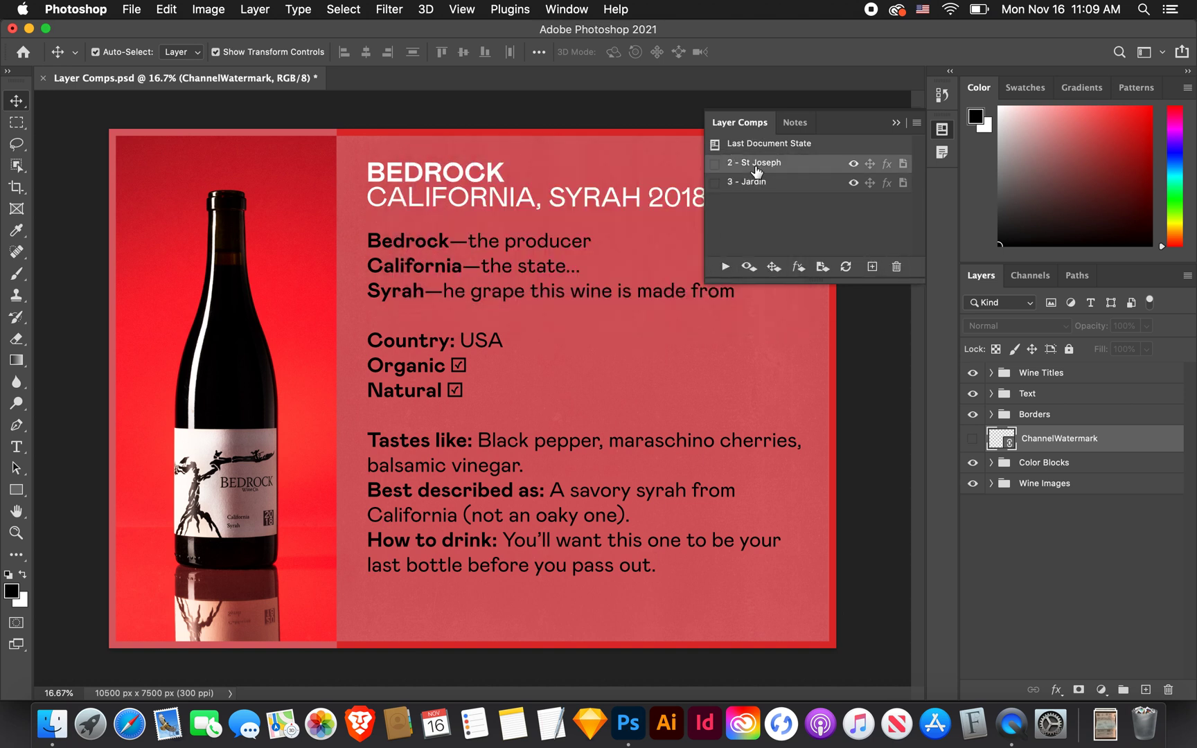
left_click(896, 266)
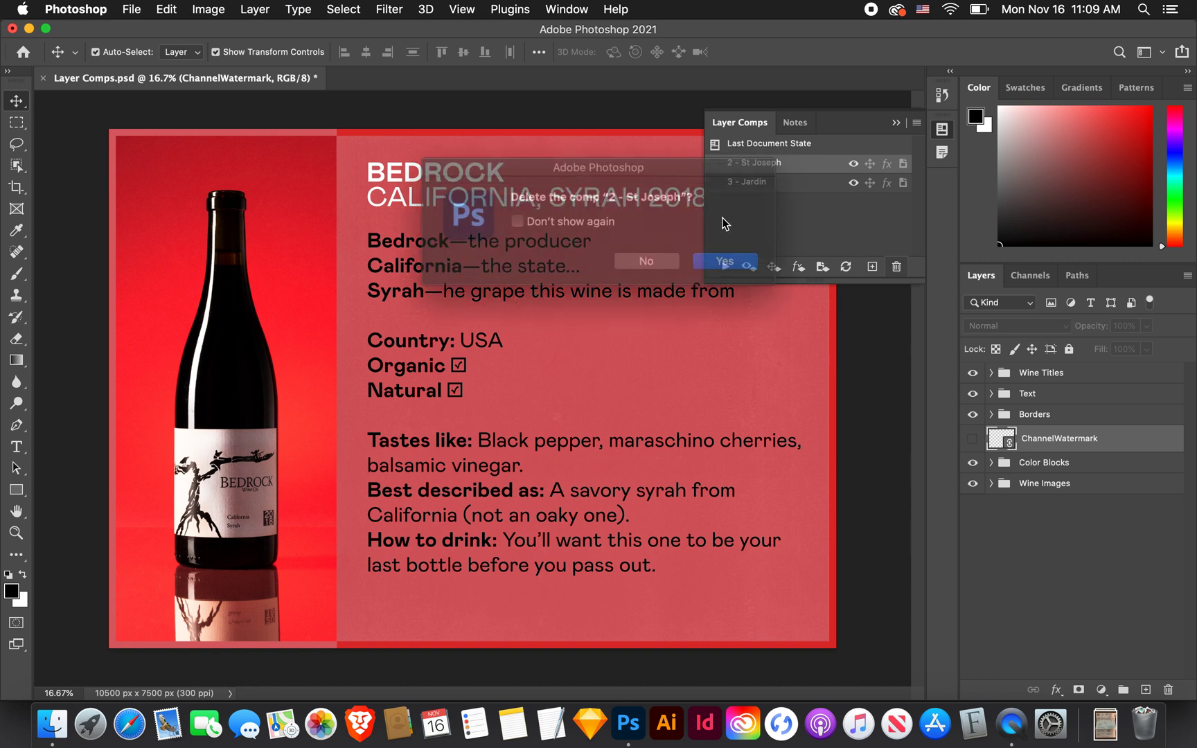
left_click(721, 260)
left_click(753, 164)
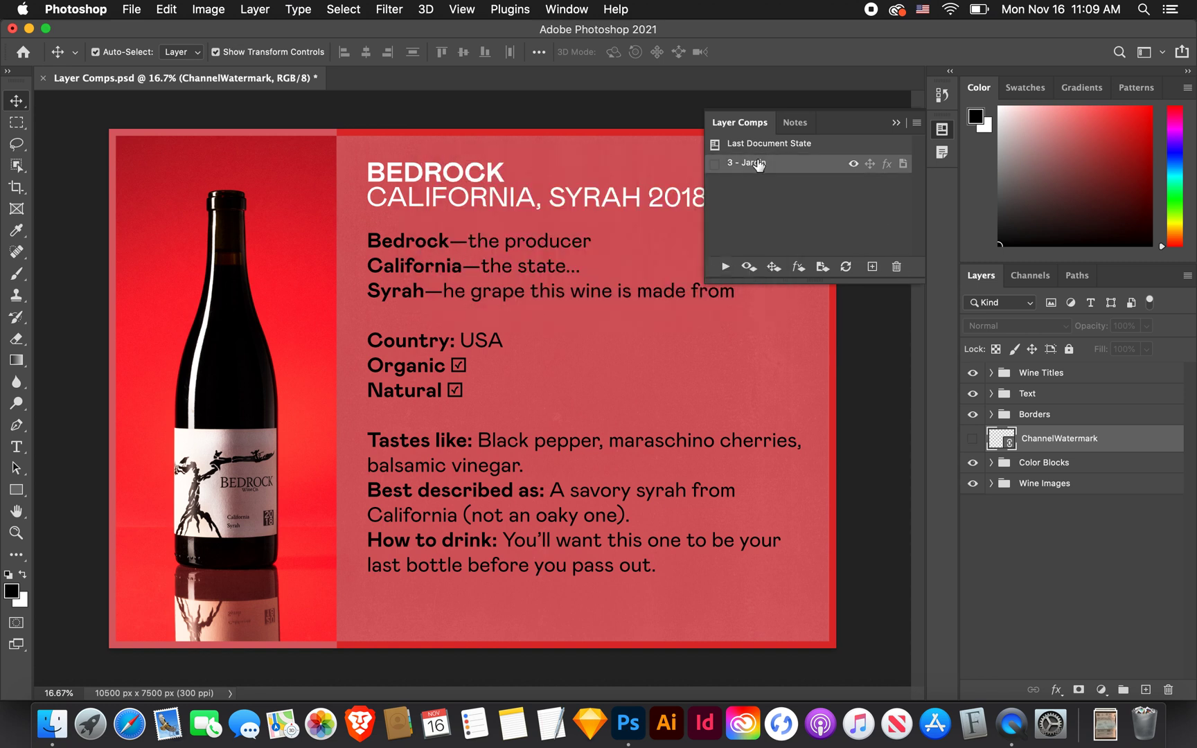
left_click(896, 267)
left_click(729, 261)
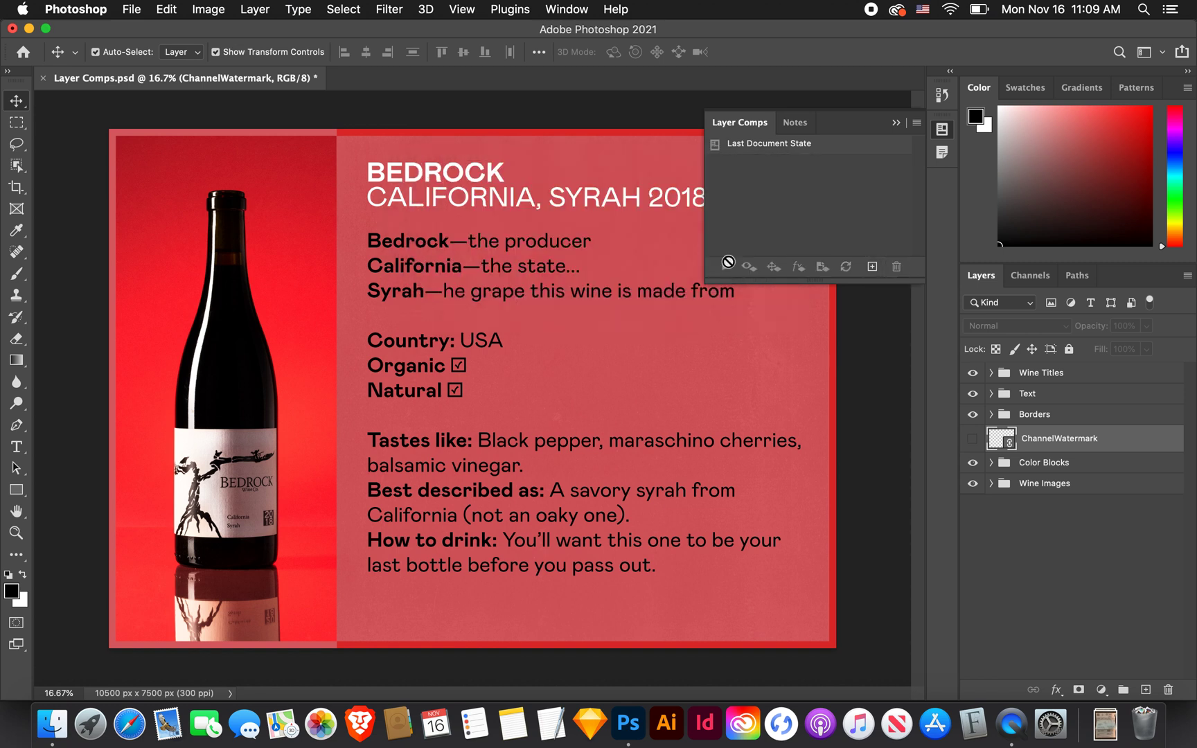
Hide the Bedrock title, Bedrock description text and red wine border layers
left_click(991, 373)
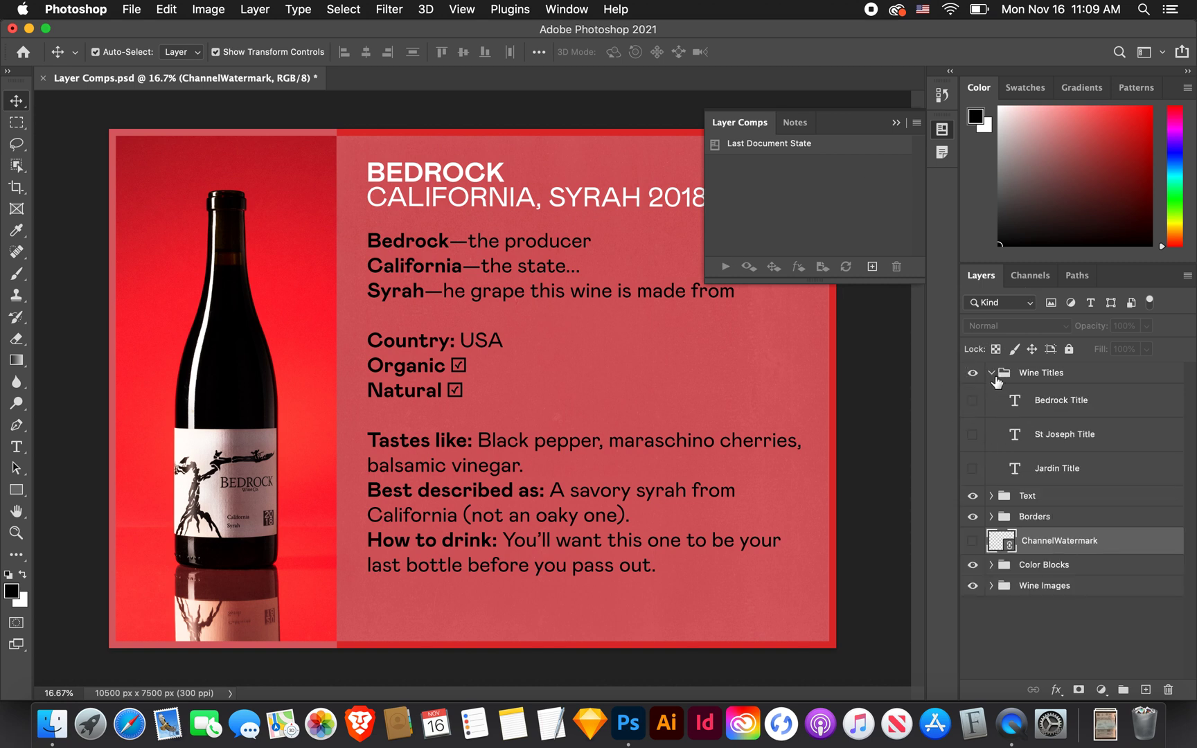
left_click(991, 373)
left_click(991, 393)
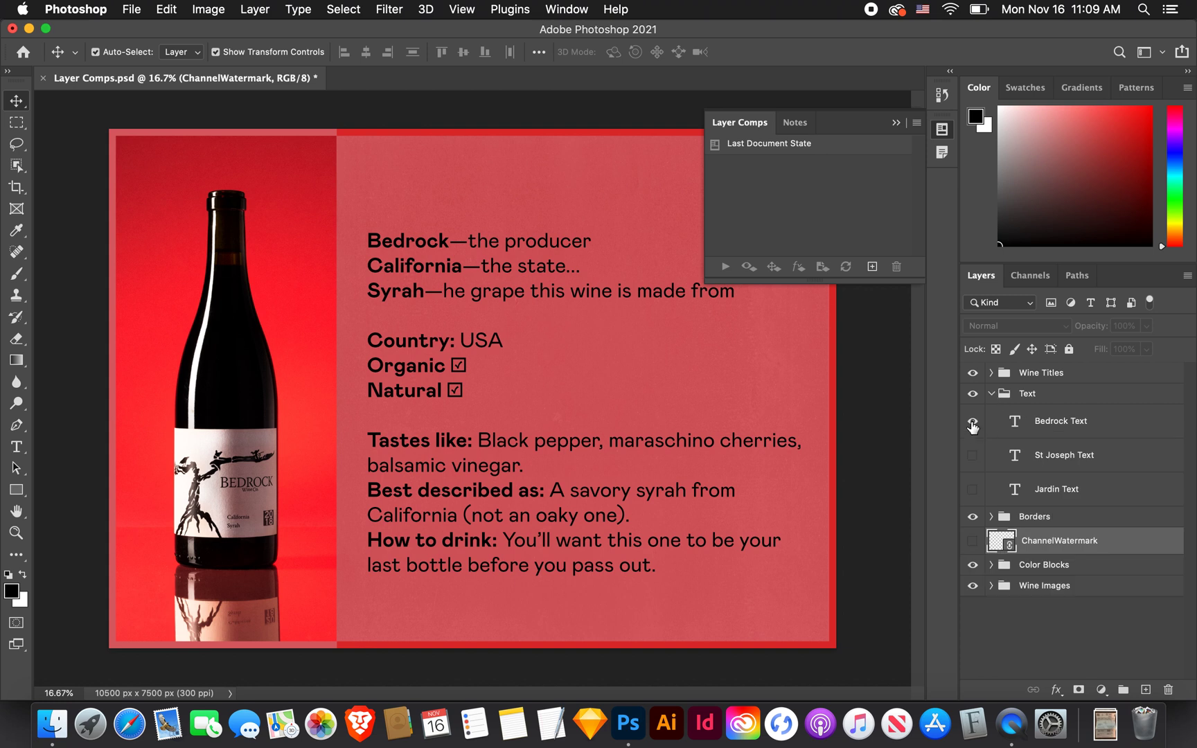
left_click(972, 423)
left_click(991, 394)
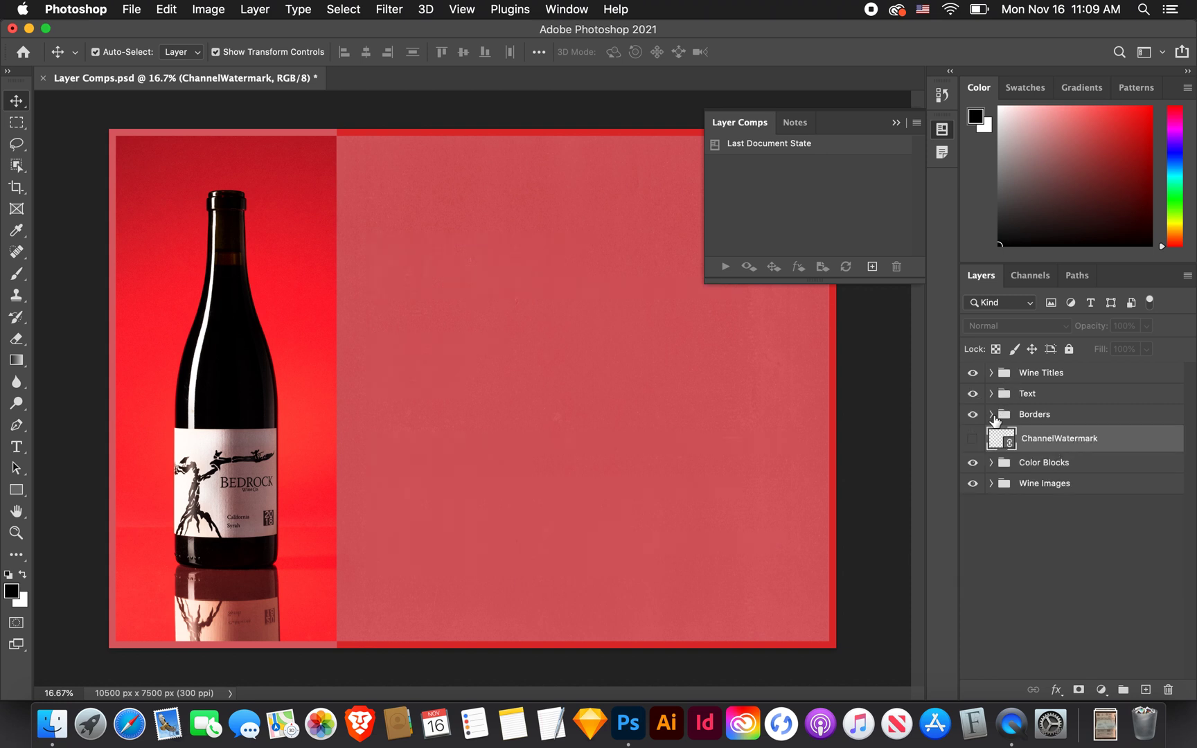
left_click(992, 416)
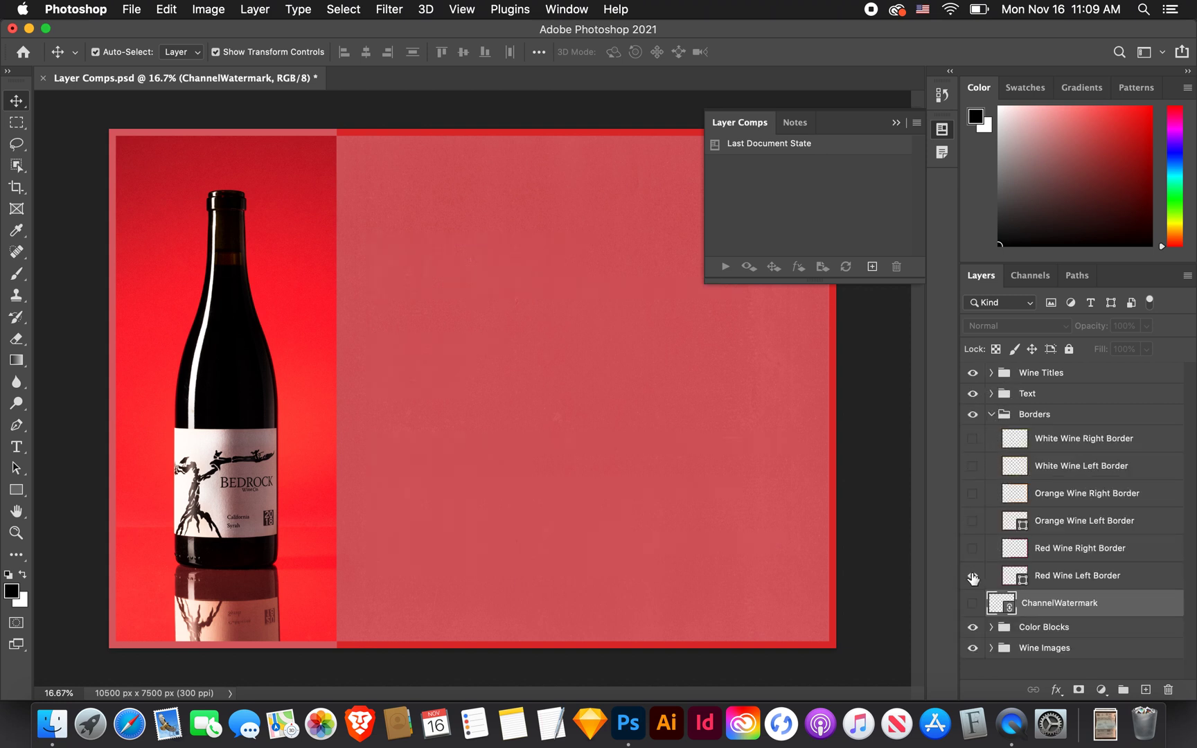
left_click(972, 575)
left_click(991, 414)
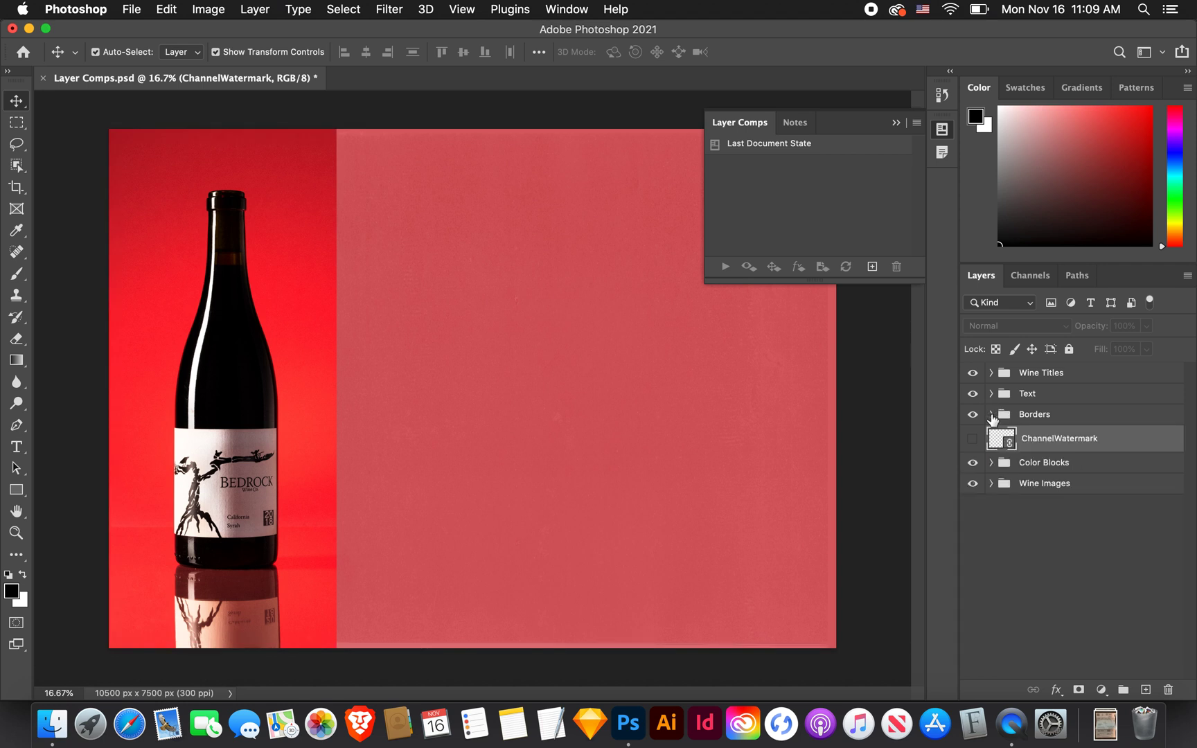
Hide the Texture layer, the Russo/Red colour block and the Bedrock bottle photo
left_click(990, 463)
left_click(972, 487)
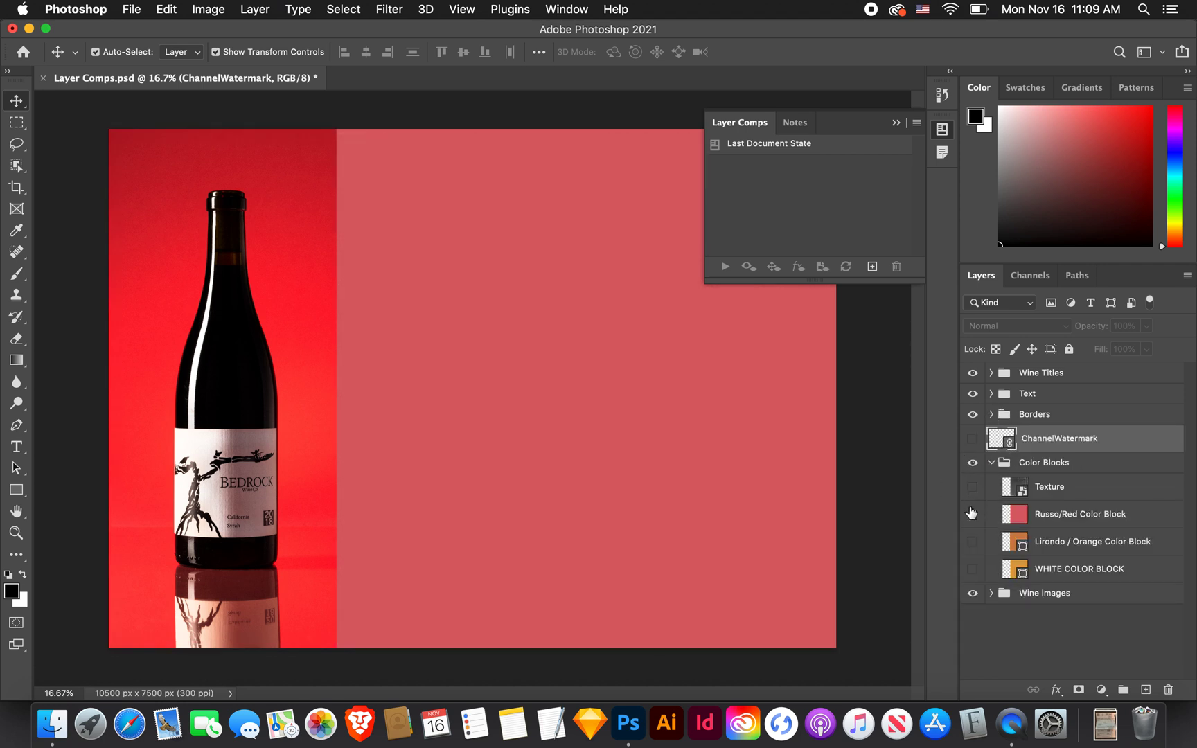
left_click(972, 514)
left_click(991, 463)
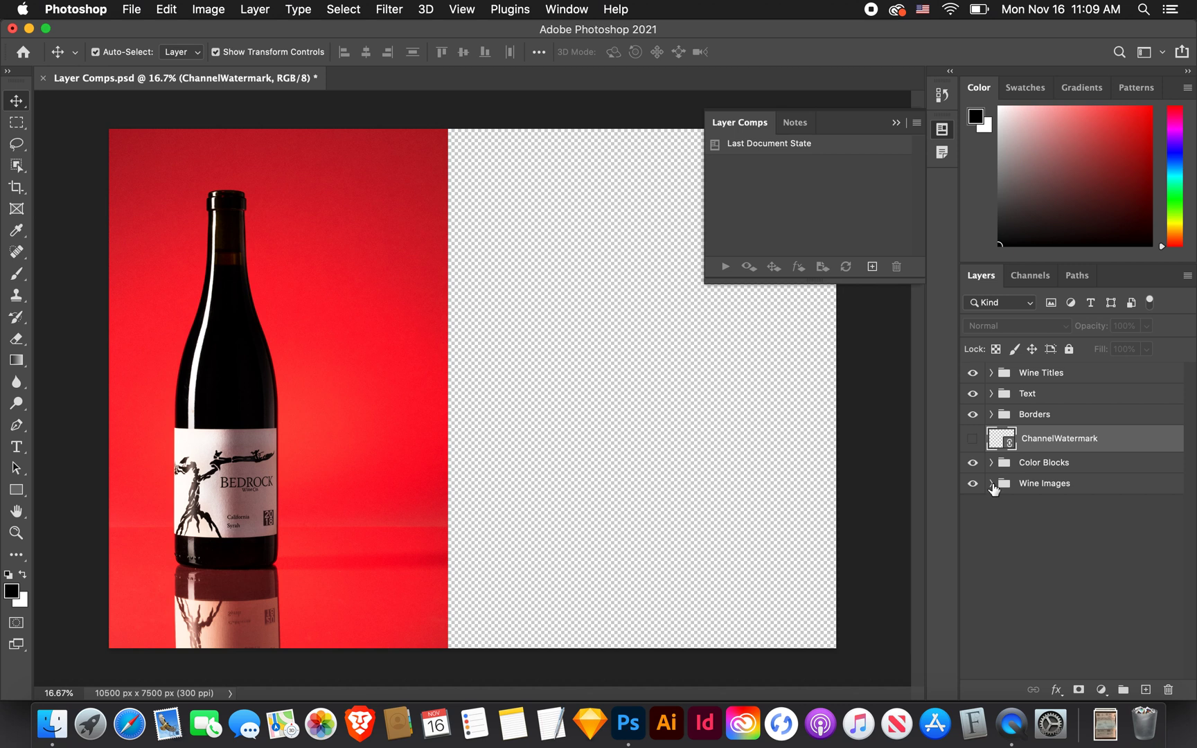
left_click(991, 483)
left_click(975, 508)
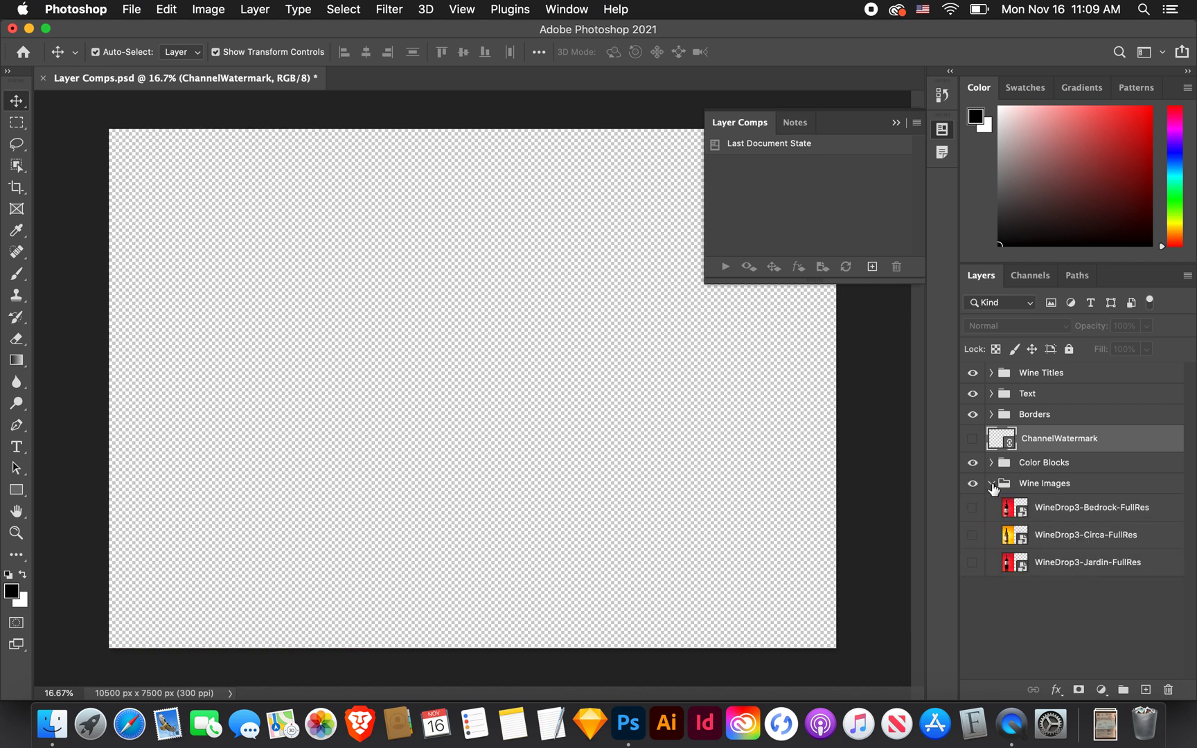
left_click(991, 484)
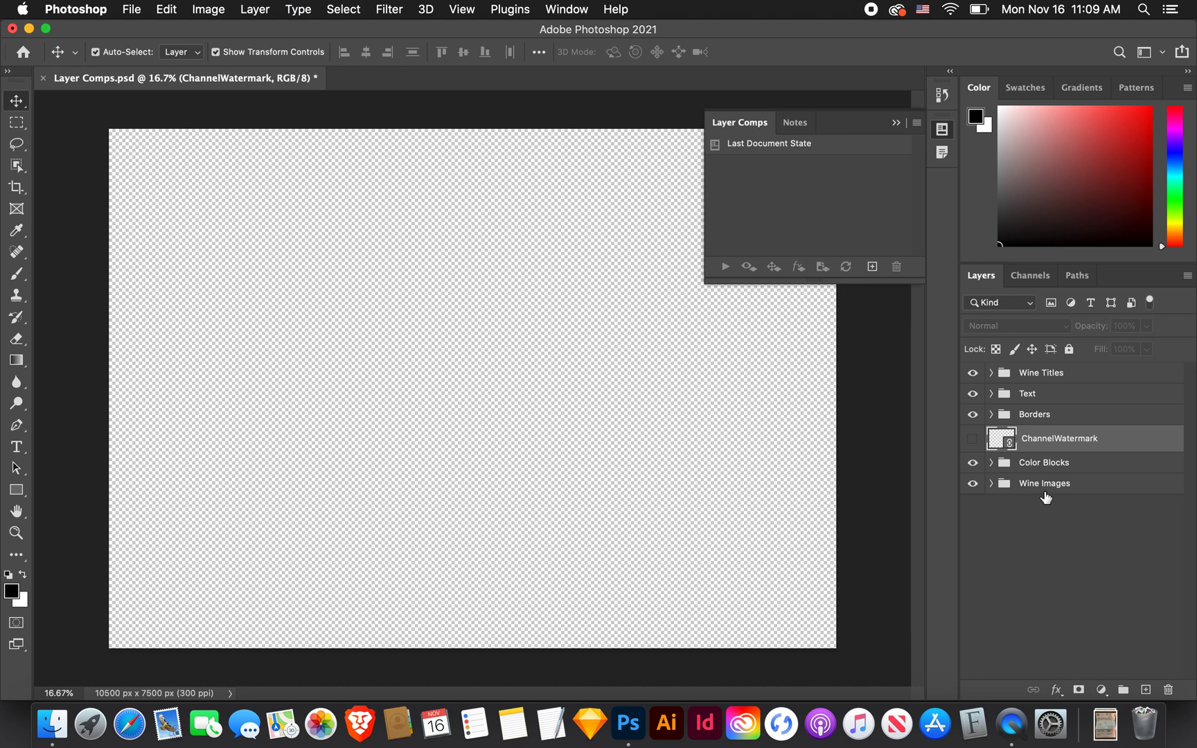
Turn WineDrop3-Bedrock-FullRes, Texture and the Russo/Red Color Block back on
left_click(991, 484)
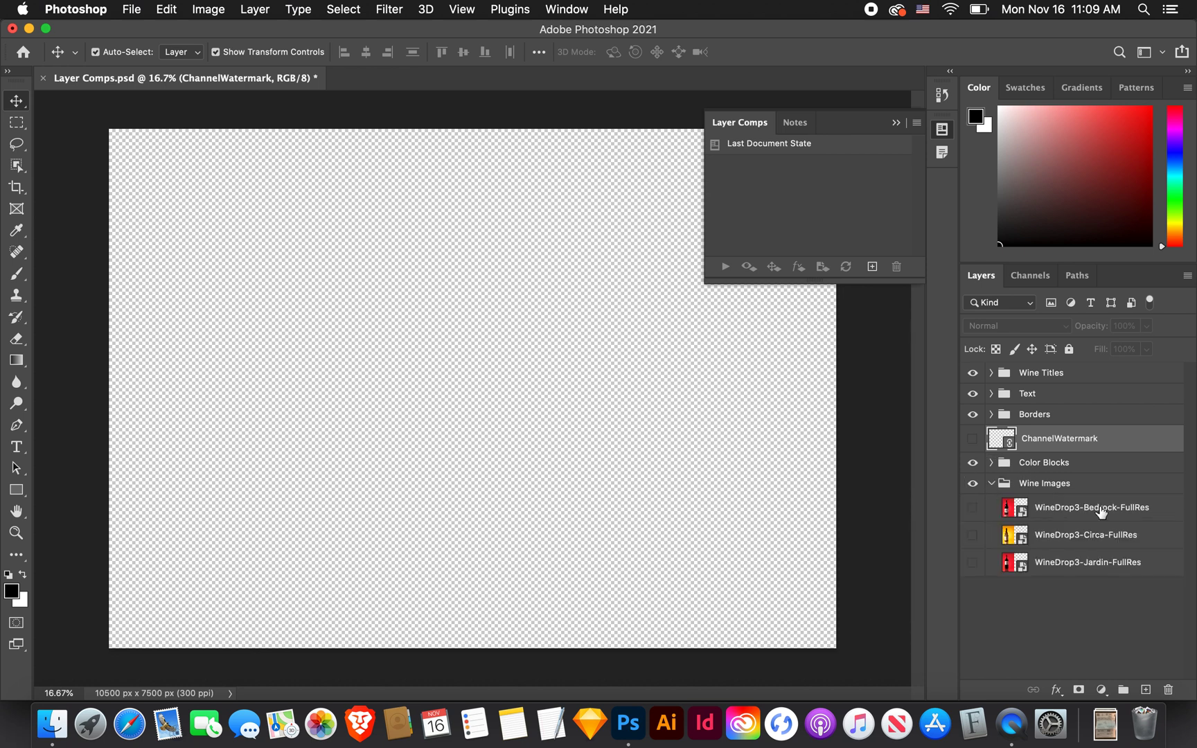
left_click(972, 508)
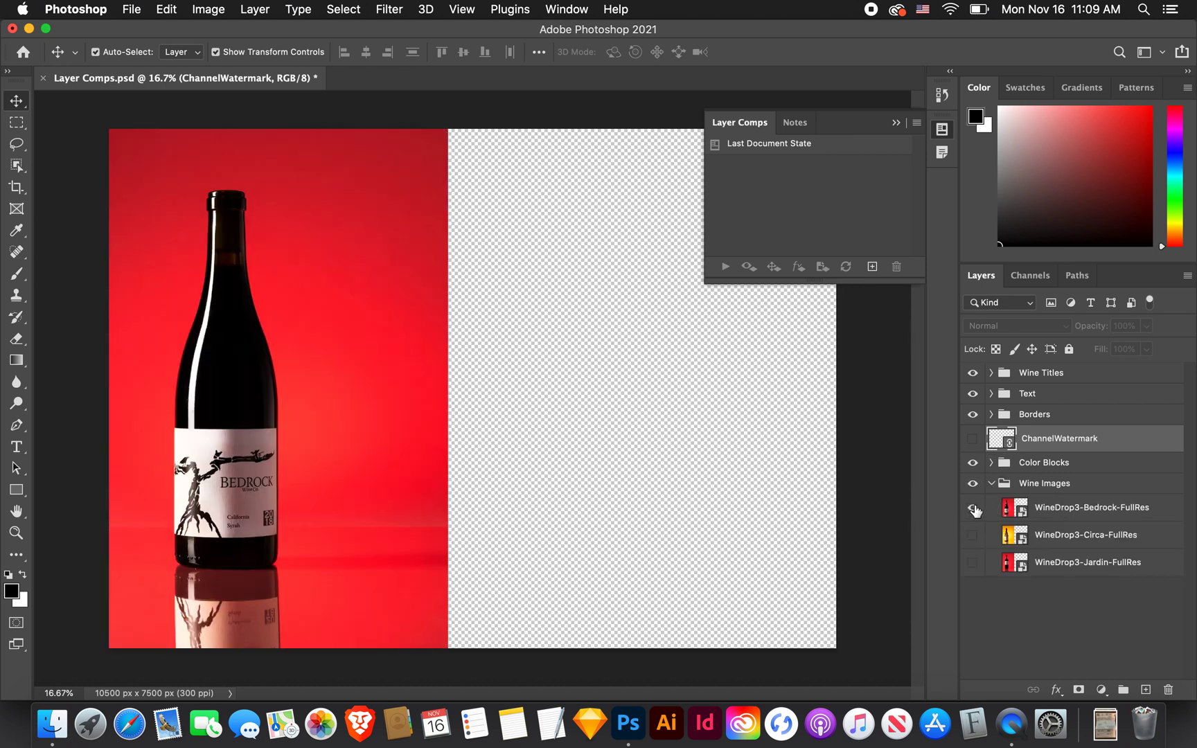
left_click(991, 483)
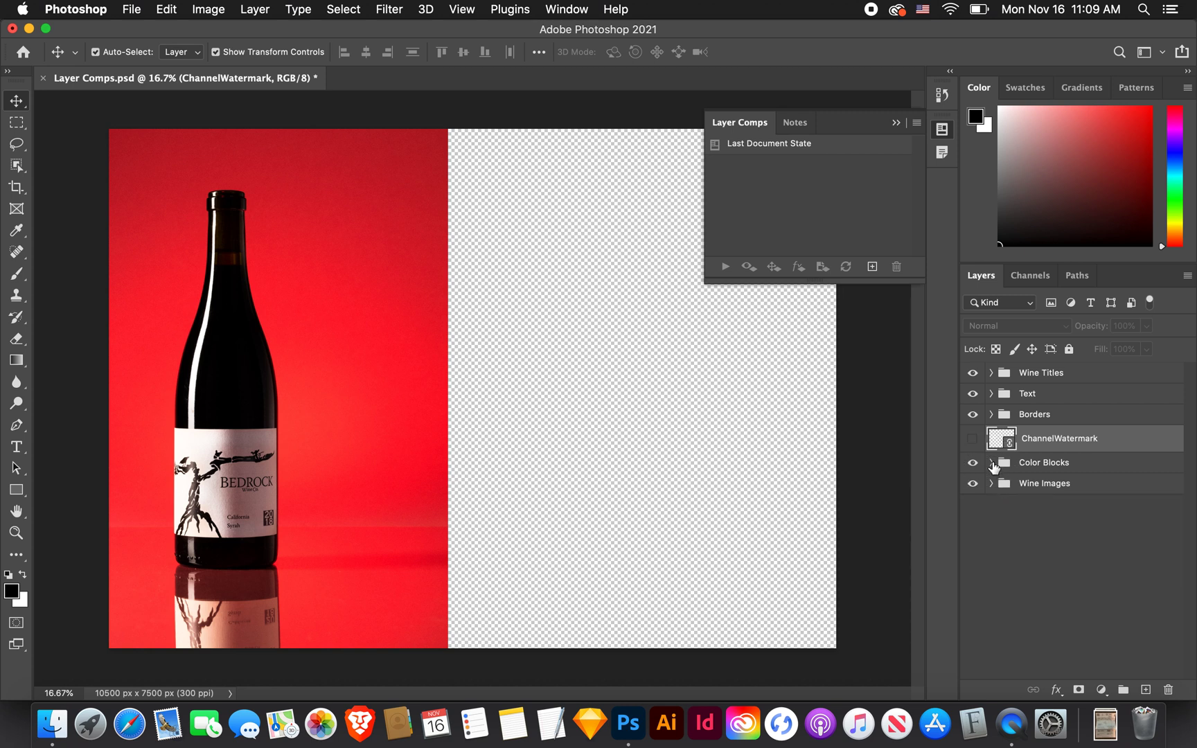
left_click(992, 464)
left_click(972, 487)
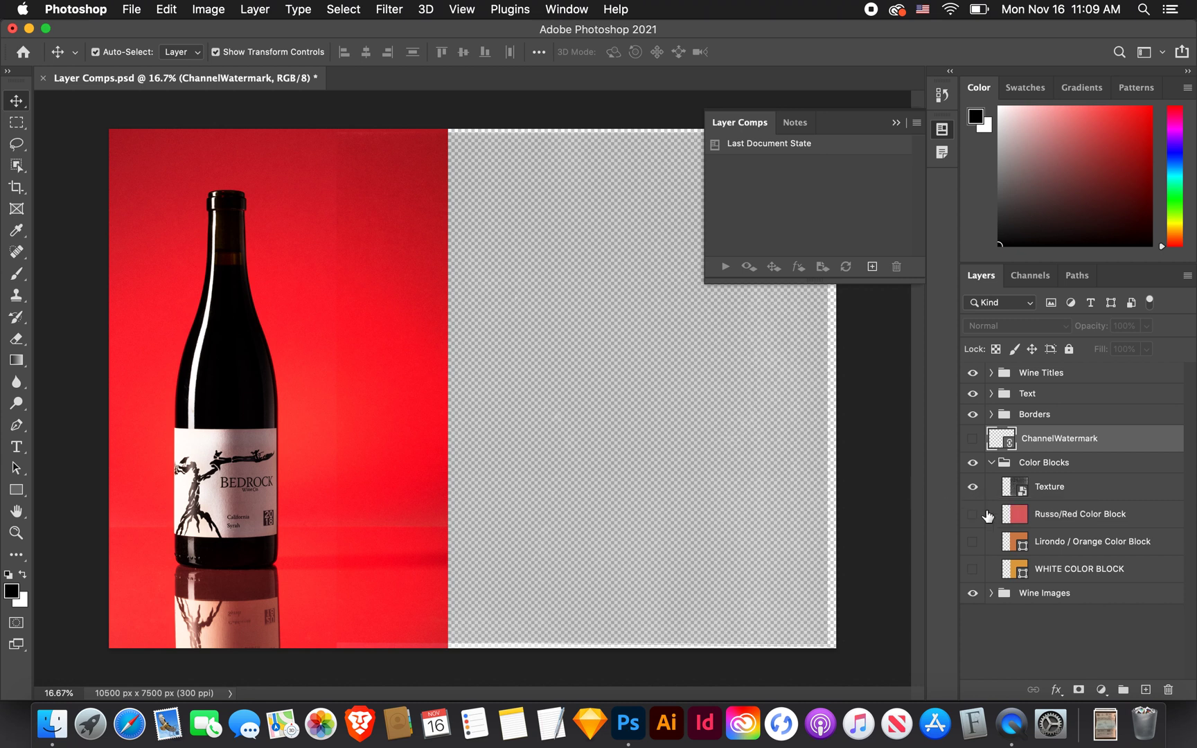
left_click(972, 514)
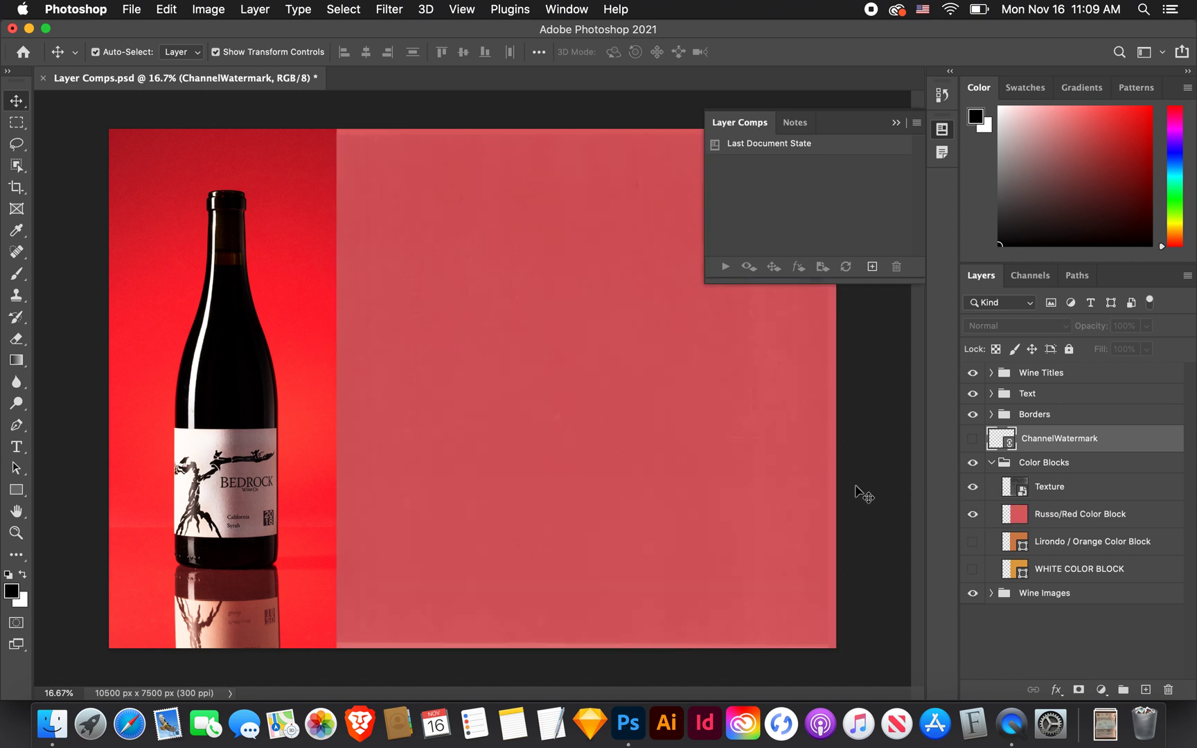
Show the Red Wine Right Border, briefly trying the Orange Wine borders before hiding them again
left_click(992, 462)
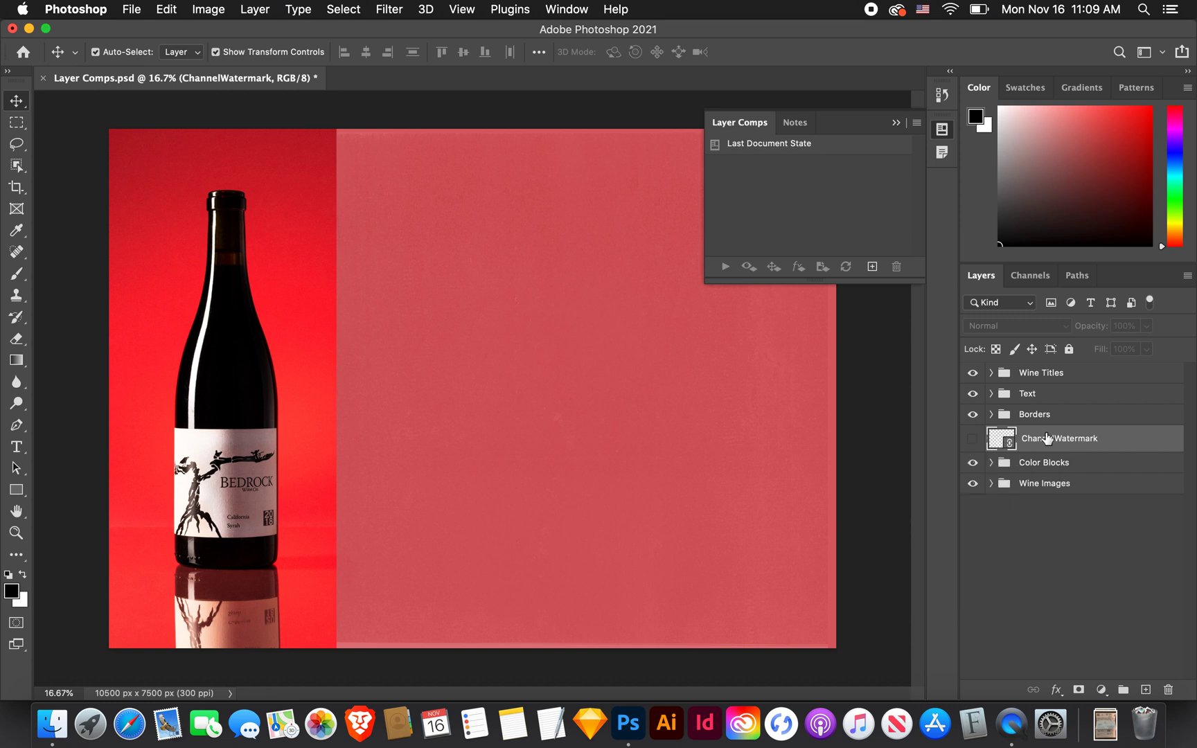
left_click(991, 415)
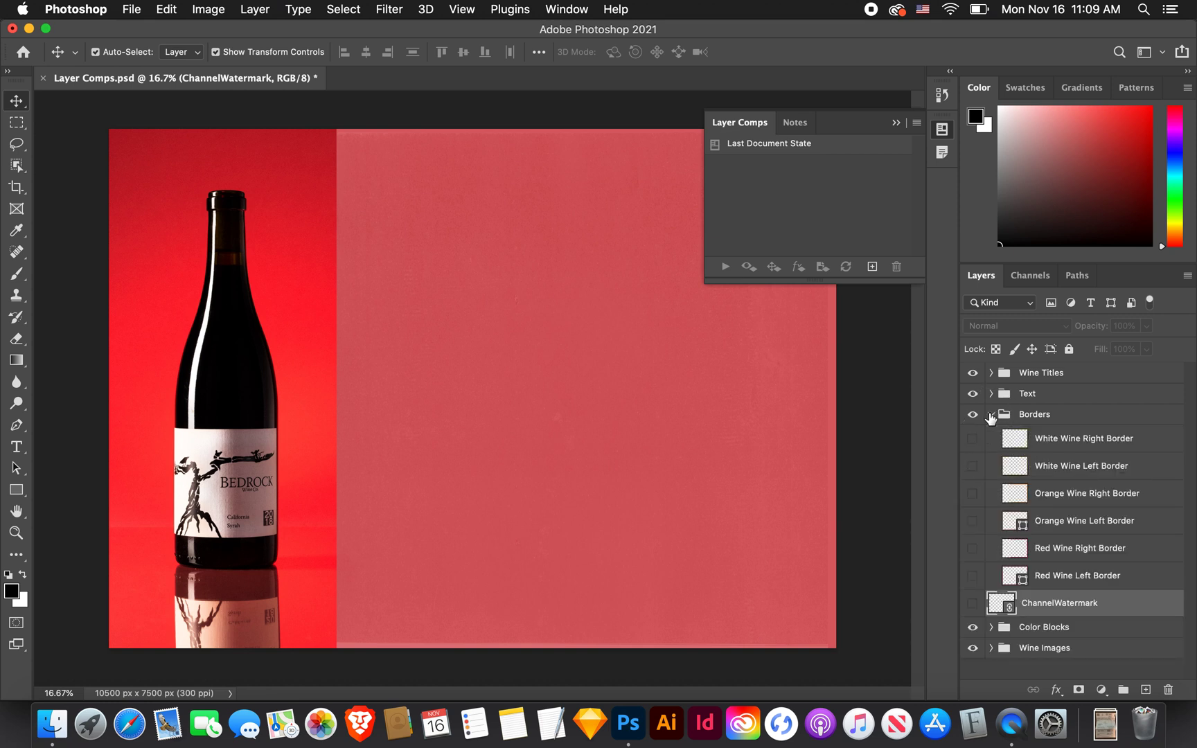
left_click(972, 548)
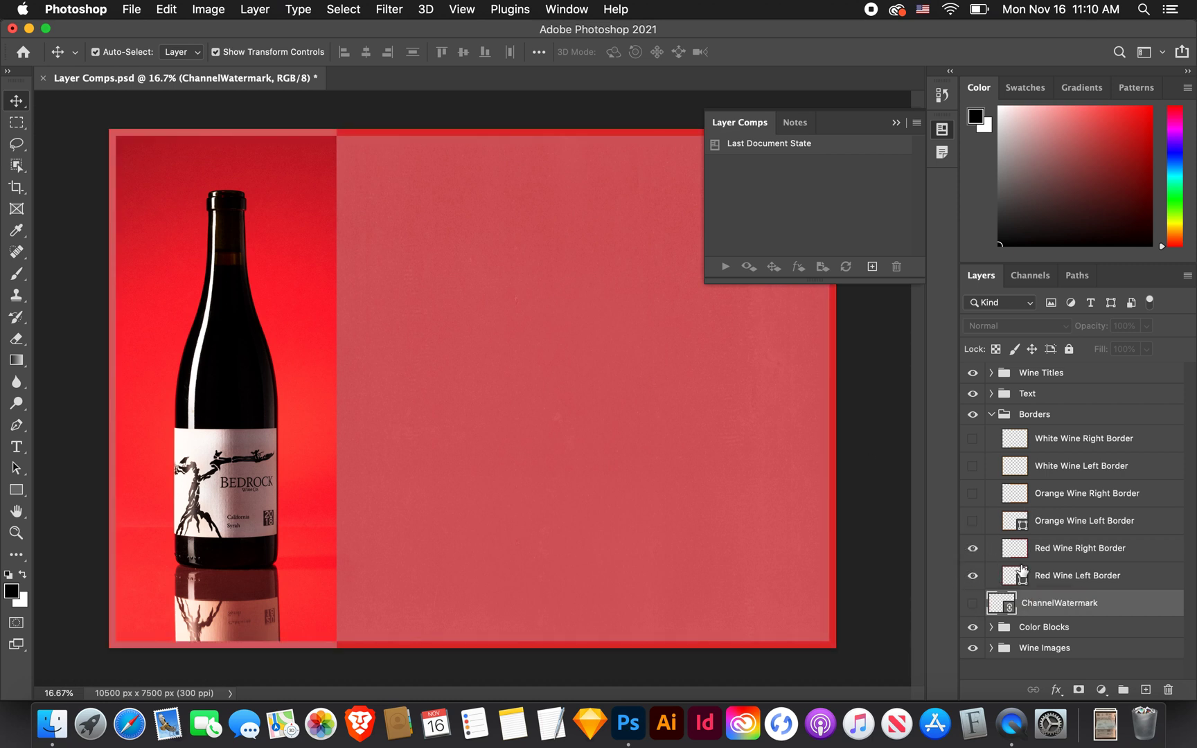
left_click(973, 521)
left_click(972, 494)
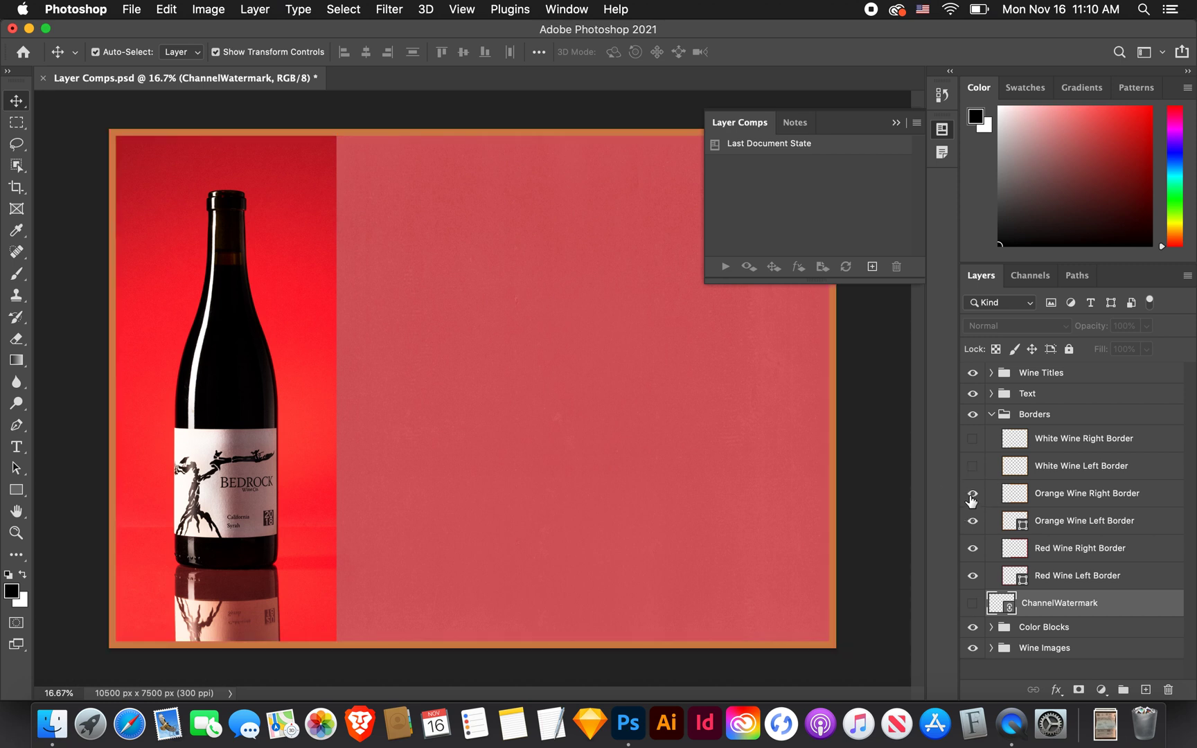
left_click(972, 494)
left_click(973, 521)
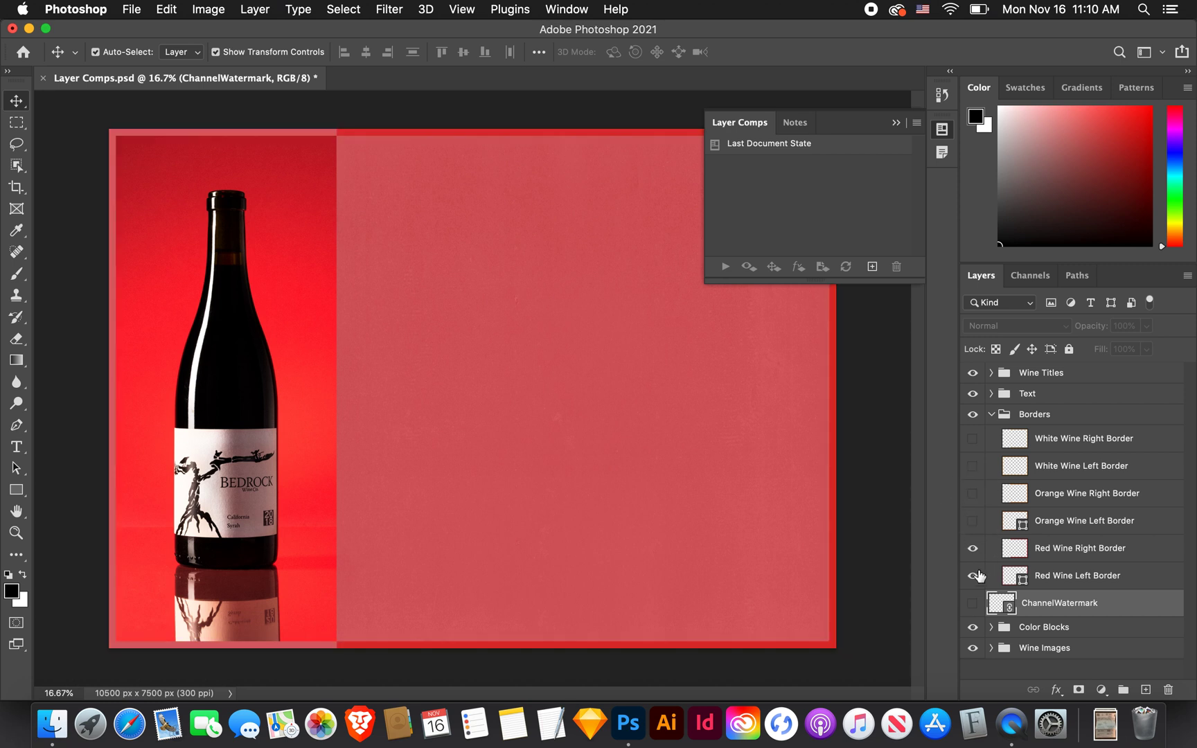
Make the Bedrock description text and BEDROCK title visible again
left_click(991, 414)
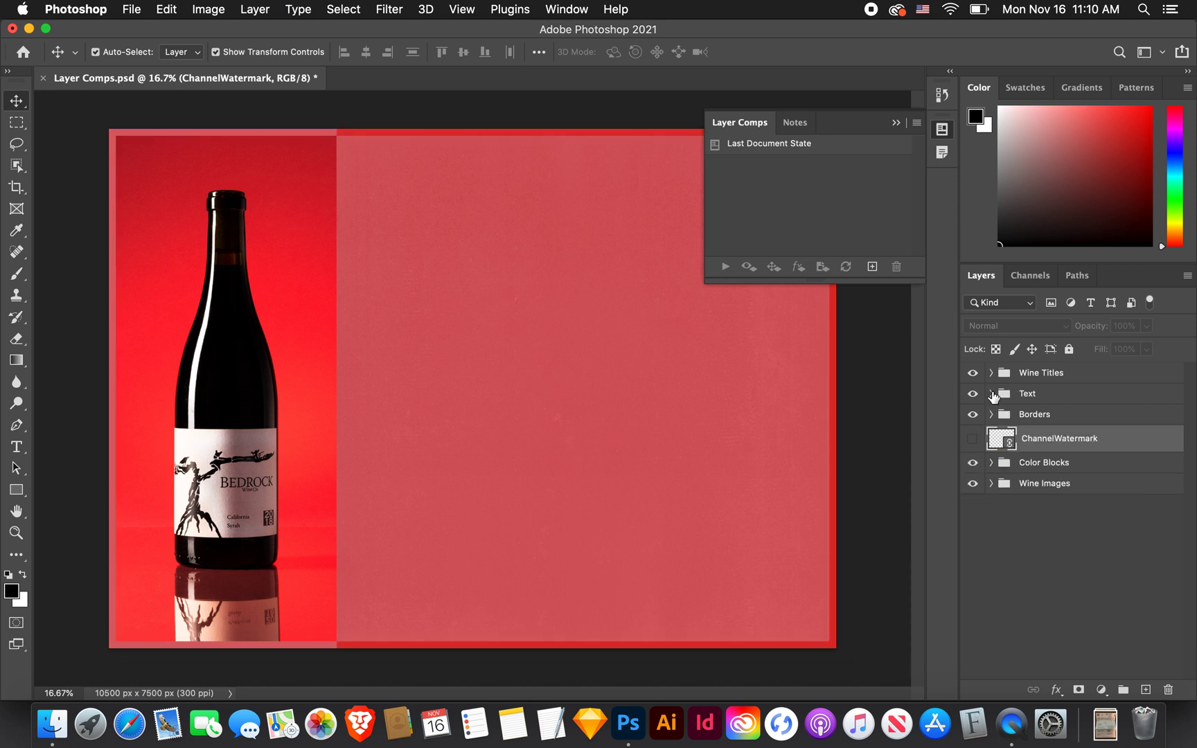
left_click(991, 393)
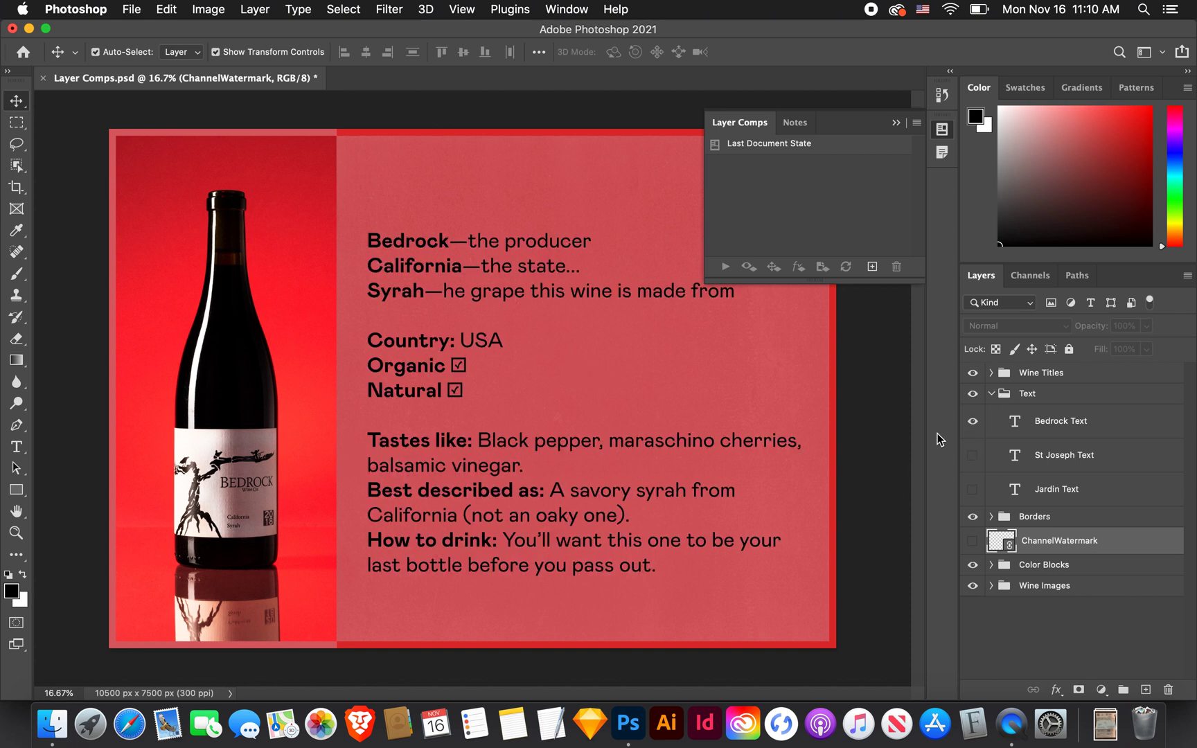
left_click(991, 393)
left_click(991, 372)
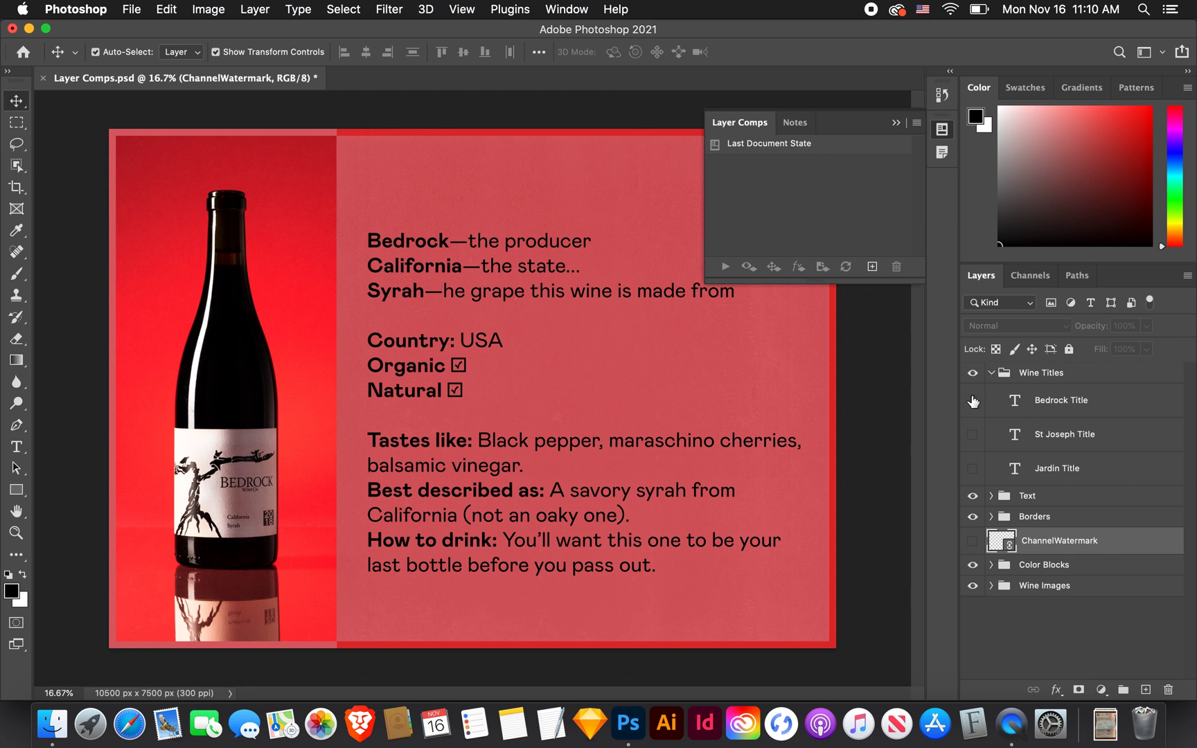
left_click(972, 402)
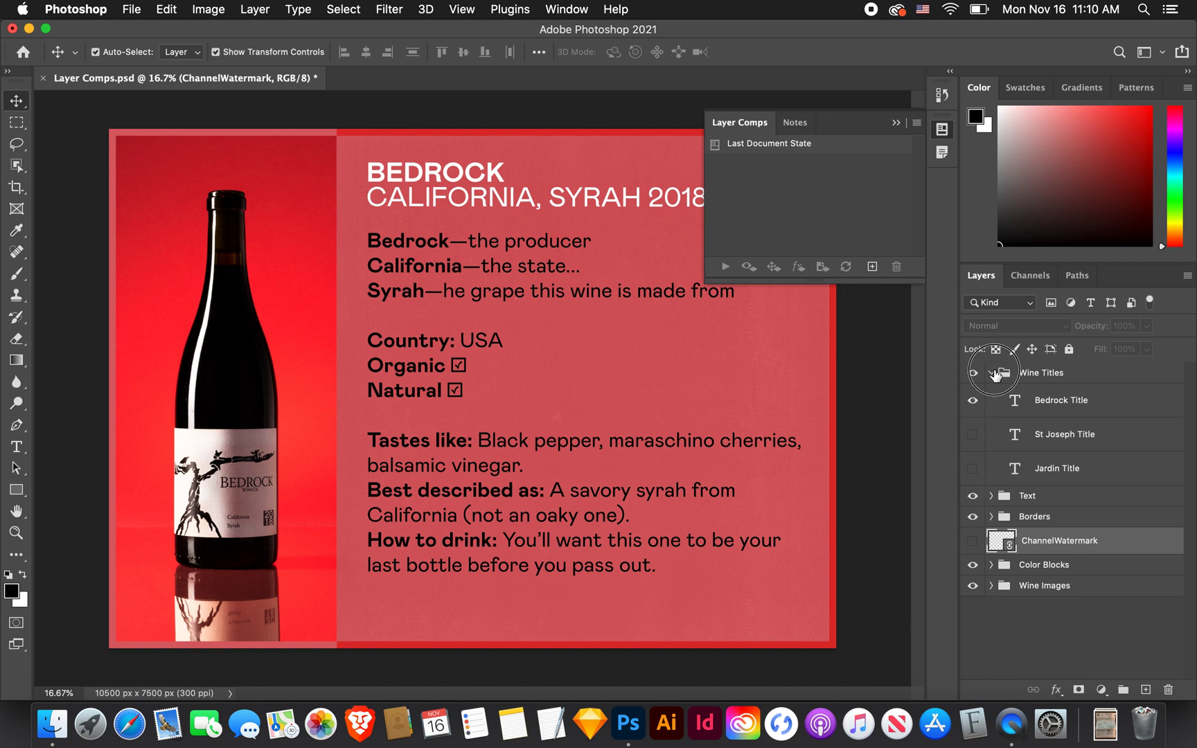
left_click(991, 374)
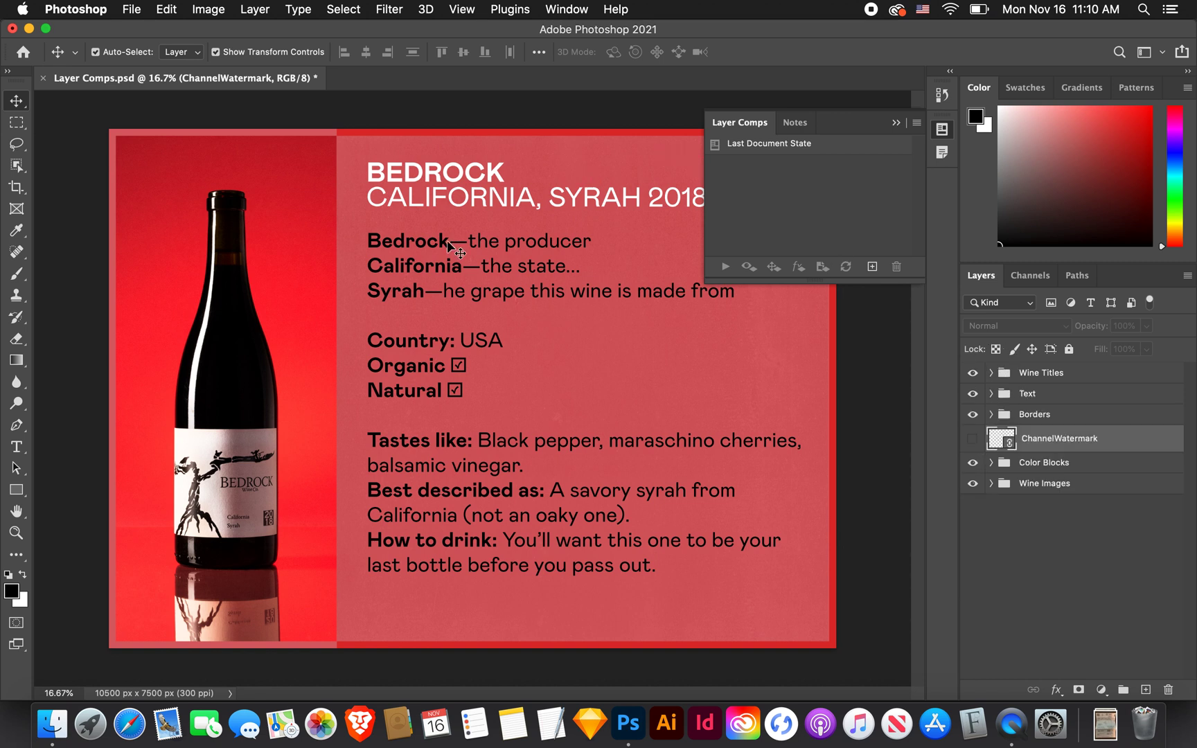
Create a new layer comp named '1 Bedrock' that records layer visibility
left_click(934, 131)
left_click(933, 131)
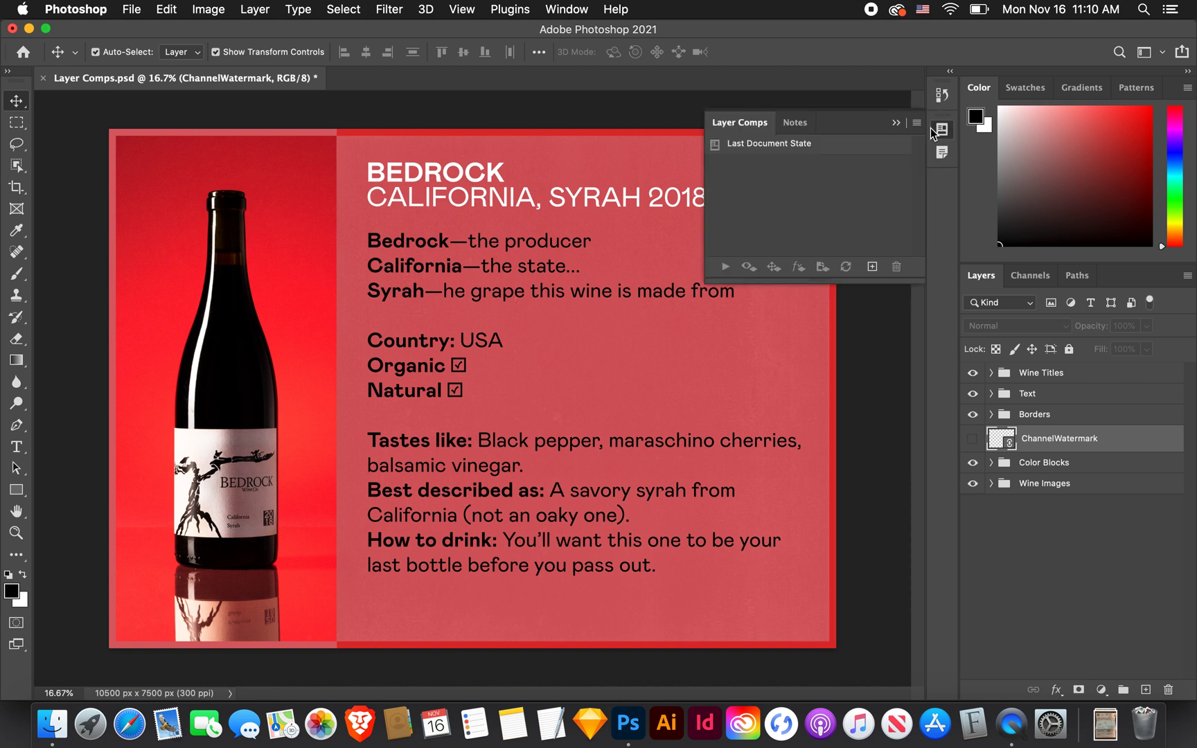
left_click(872, 268)
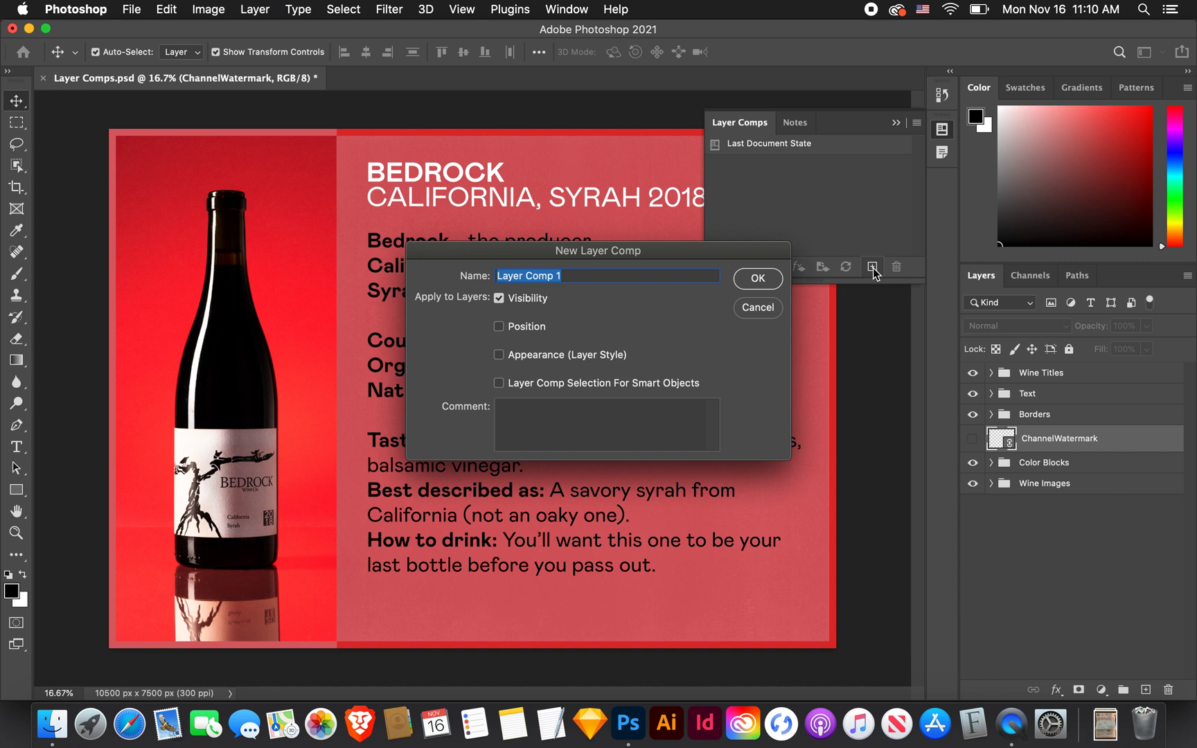
type("B")
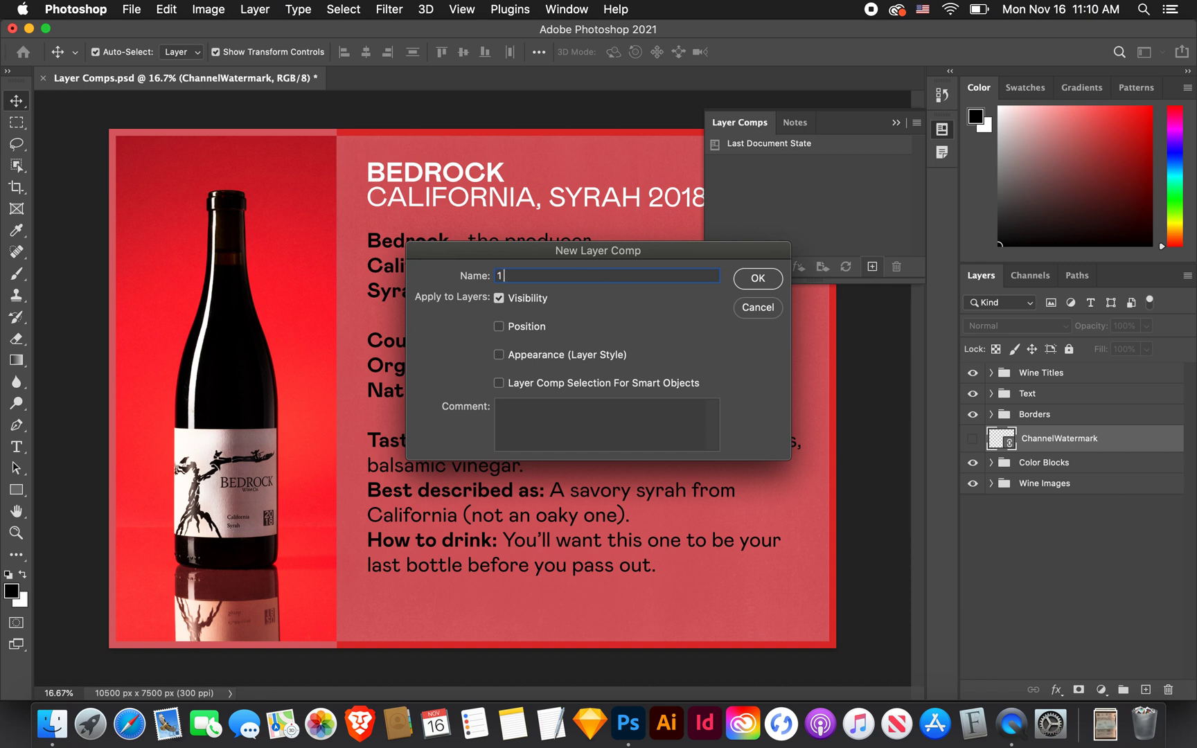
type("edrock")
left_click(757, 279)
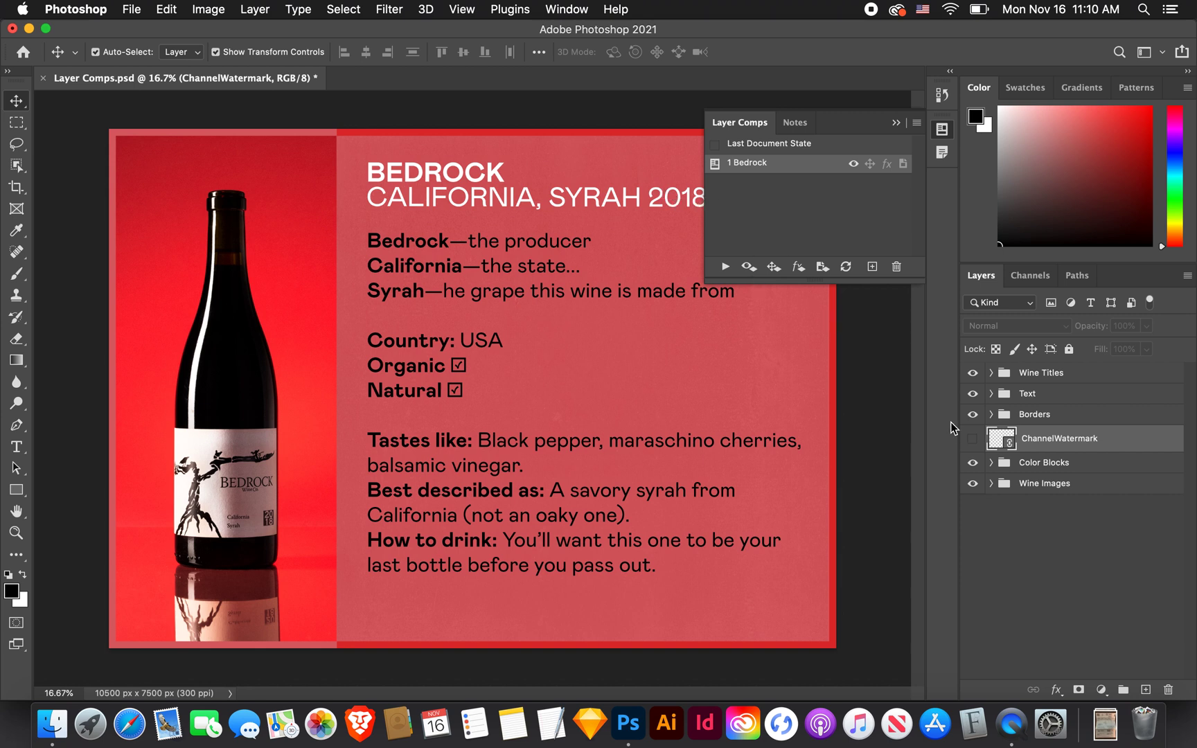
Swap the Bedrock bottle photo for Circa and the Russo/Red block for Lirondo / Orange
left_click(992, 483)
left_click(972, 508)
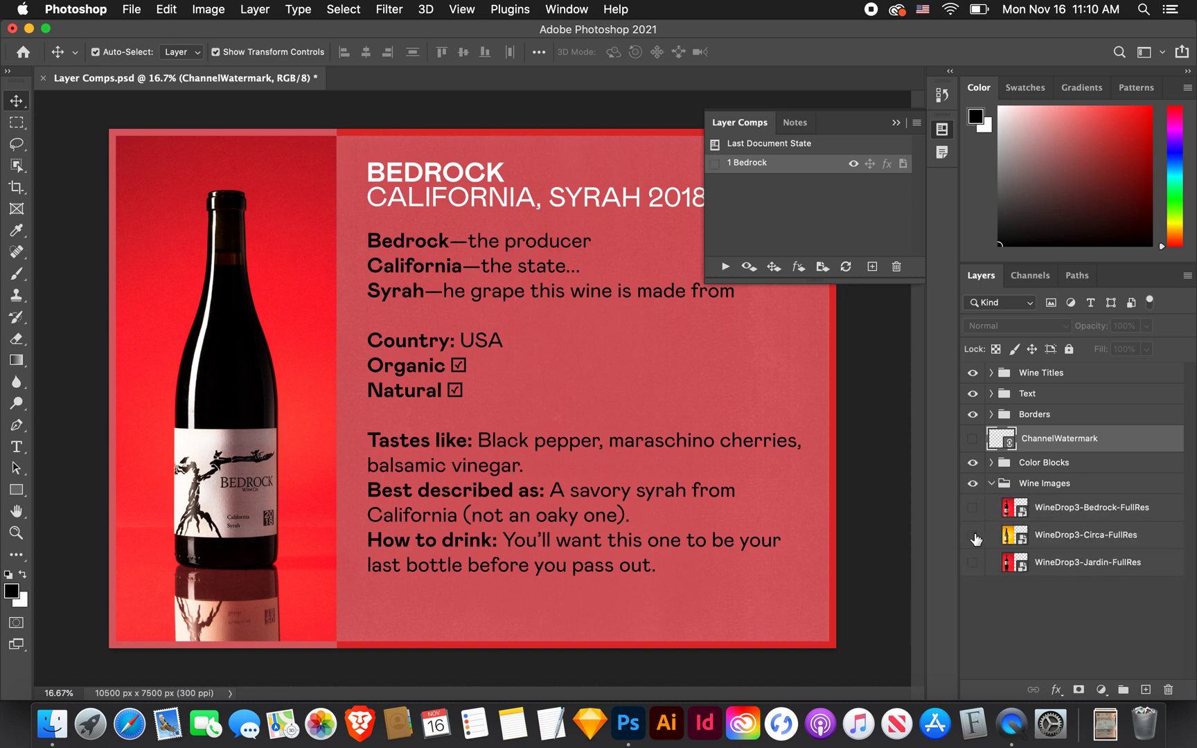
left_click(972, 535)
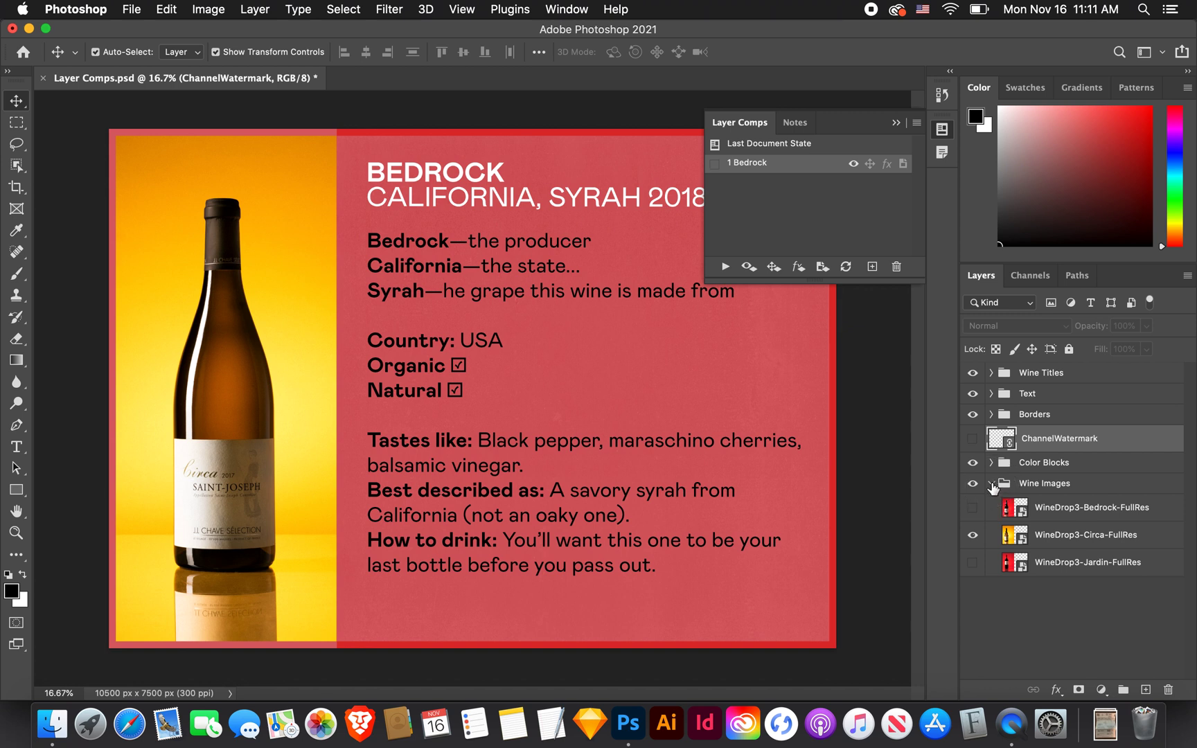
left_click(991, 484)
left_click(992, 462)
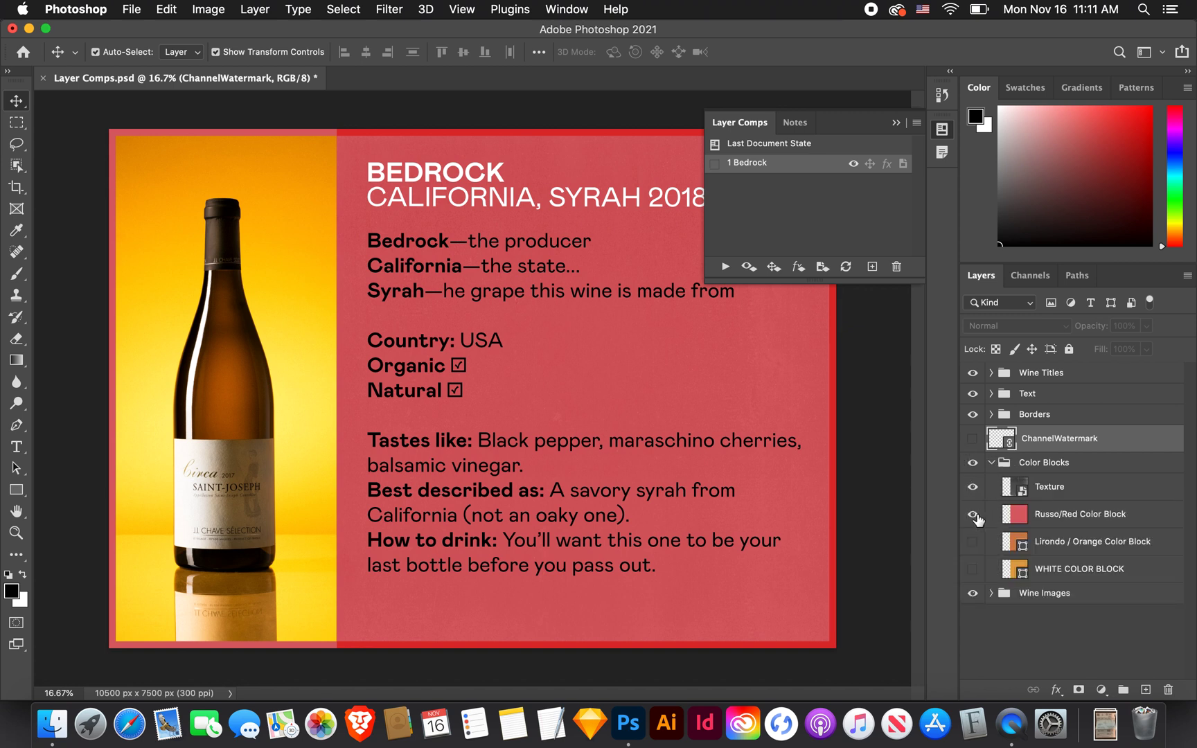
left_click(973, 514)
left_click(972, 541)
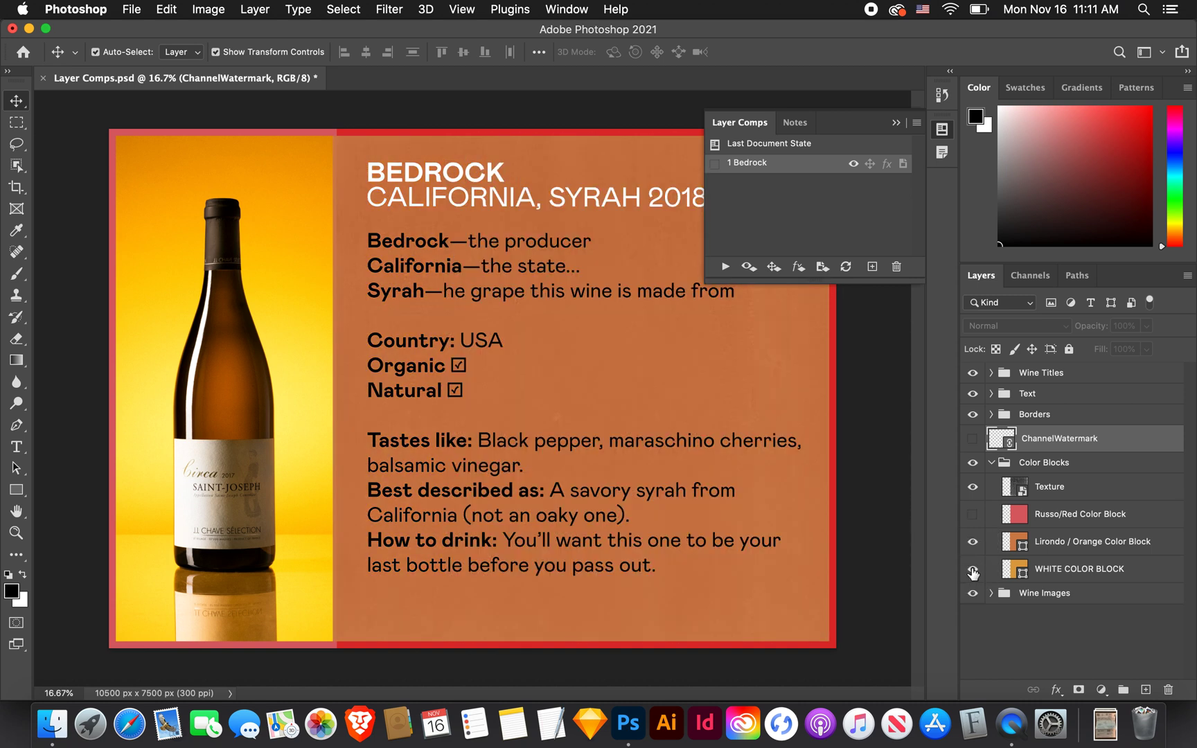
left_click(973, 542)
left_click(991, 463)
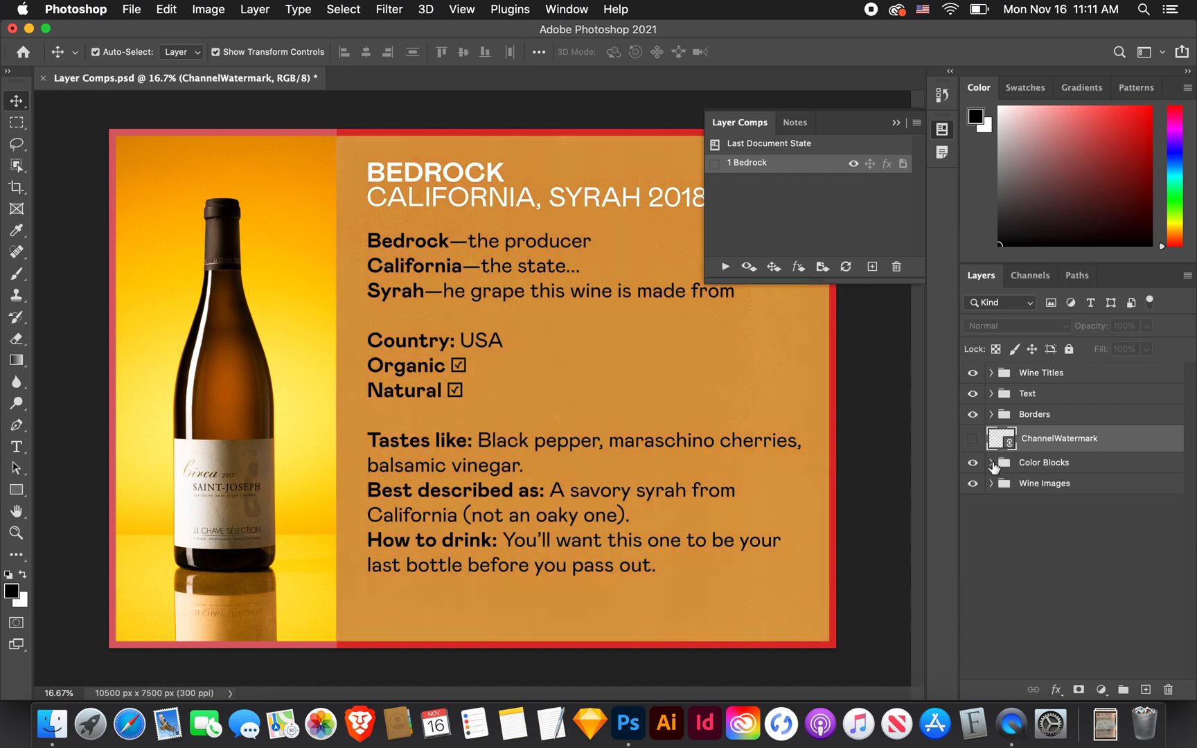
Replace the Red Wine Right and Left Borders with the White Wine borders
left_click(991, 415)
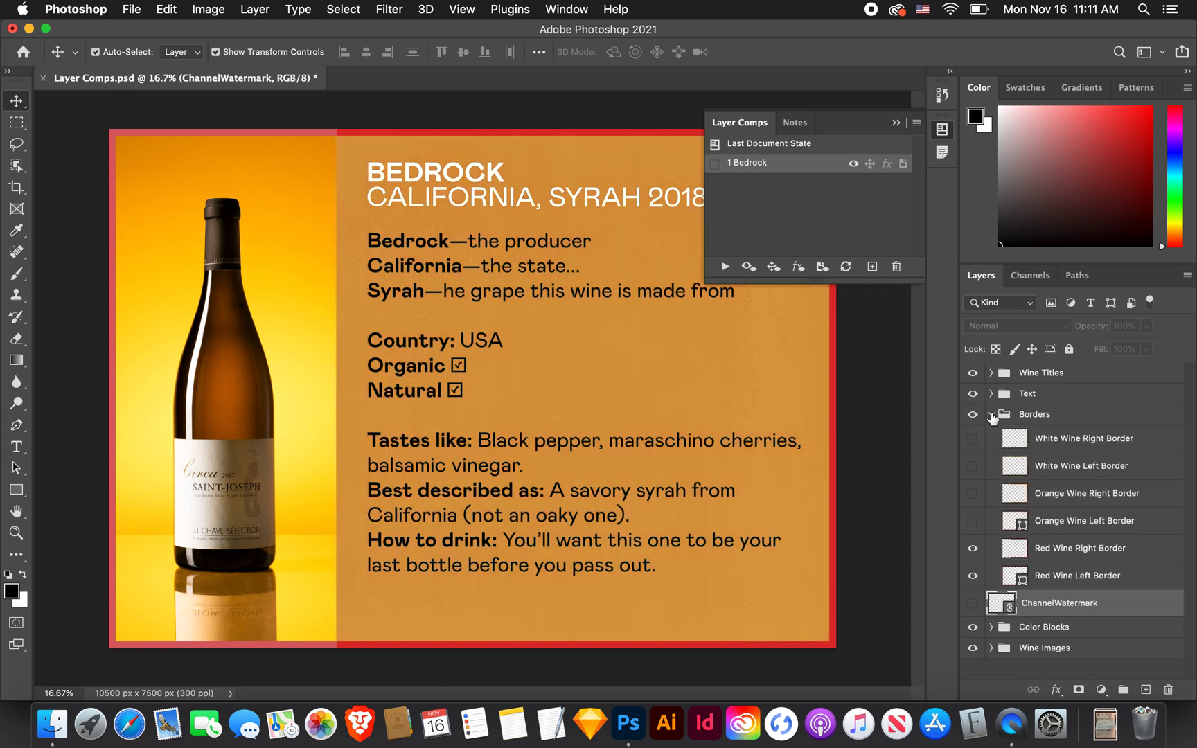
left_click(972, 548)
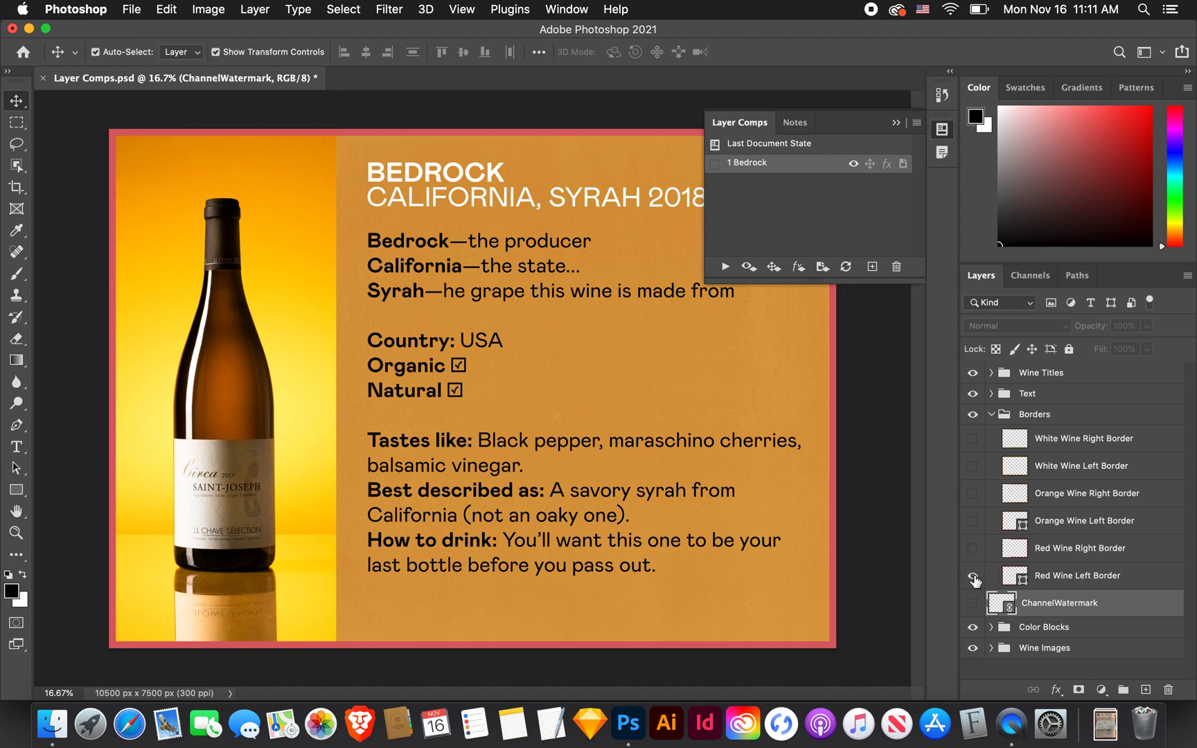
left_click(972, 575)
left_click(972, 439)
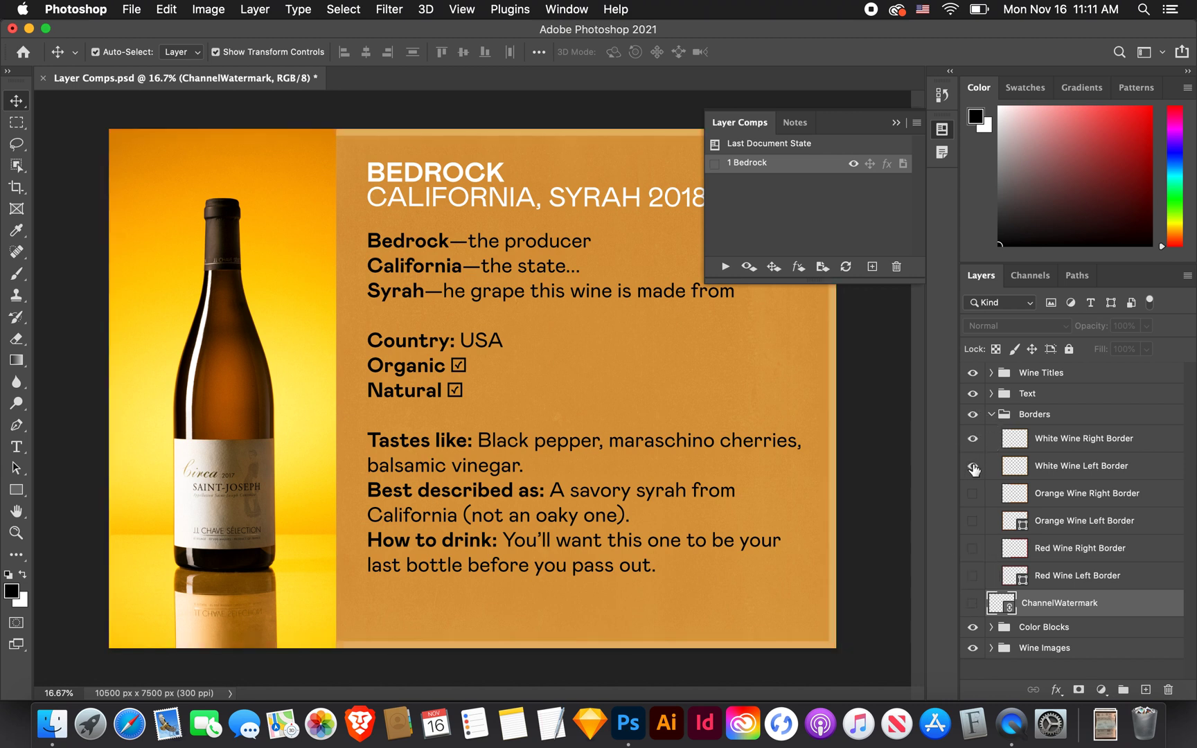
left_click(973, 466)
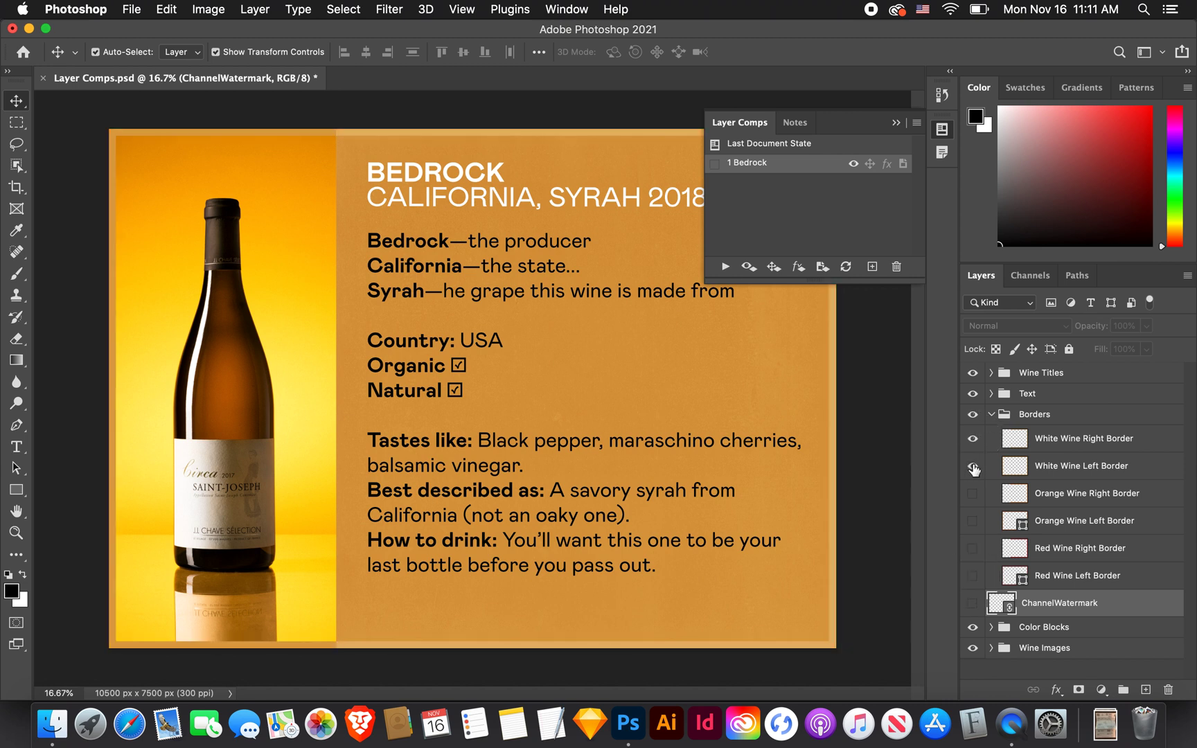
left_click(991, 414)
Show the St Joseph Text and Title layers in place of the Bedrock ones
left_click(991, 393)
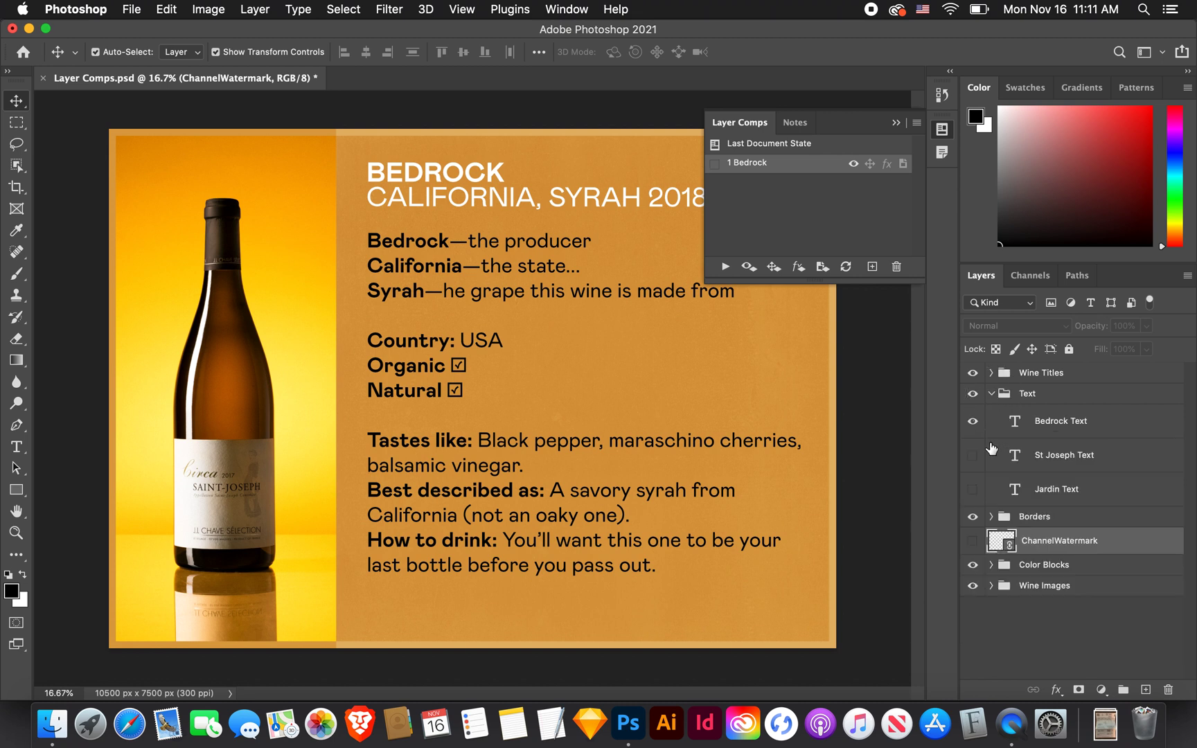
left_click(974, 456)
left_click(973, 421)
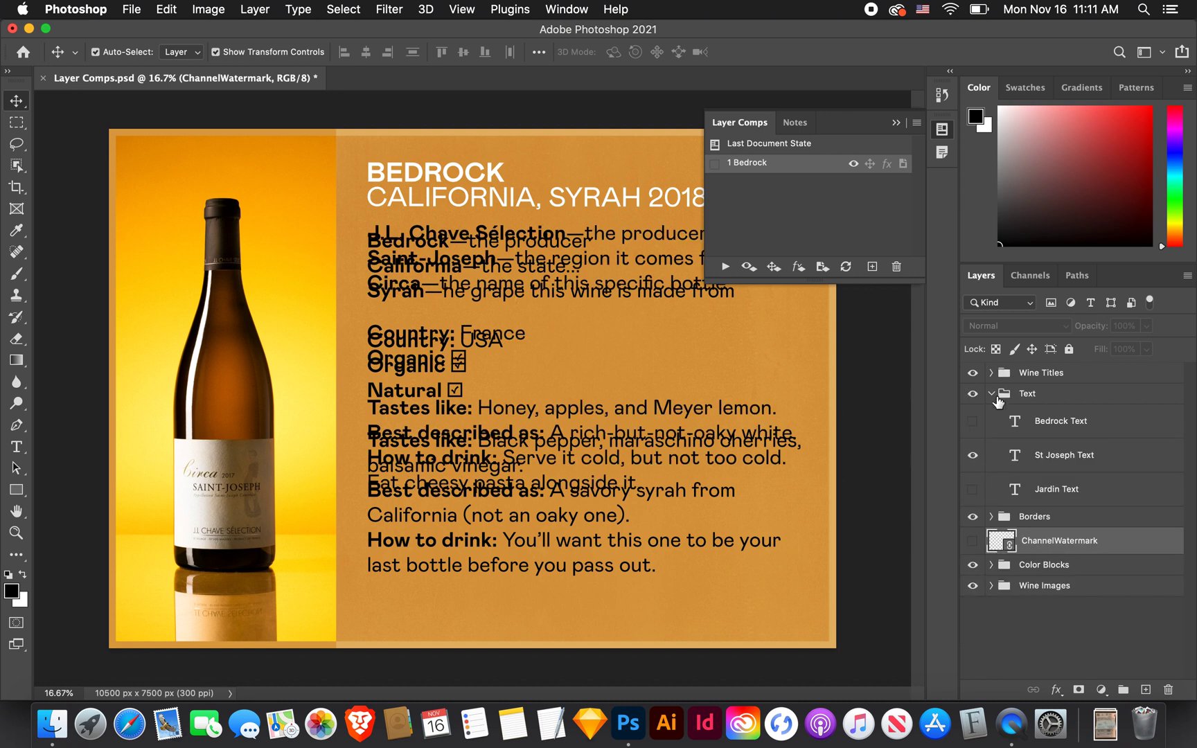
left_click(991, 393)
left_click(991, 373)
left_click(973, 434)
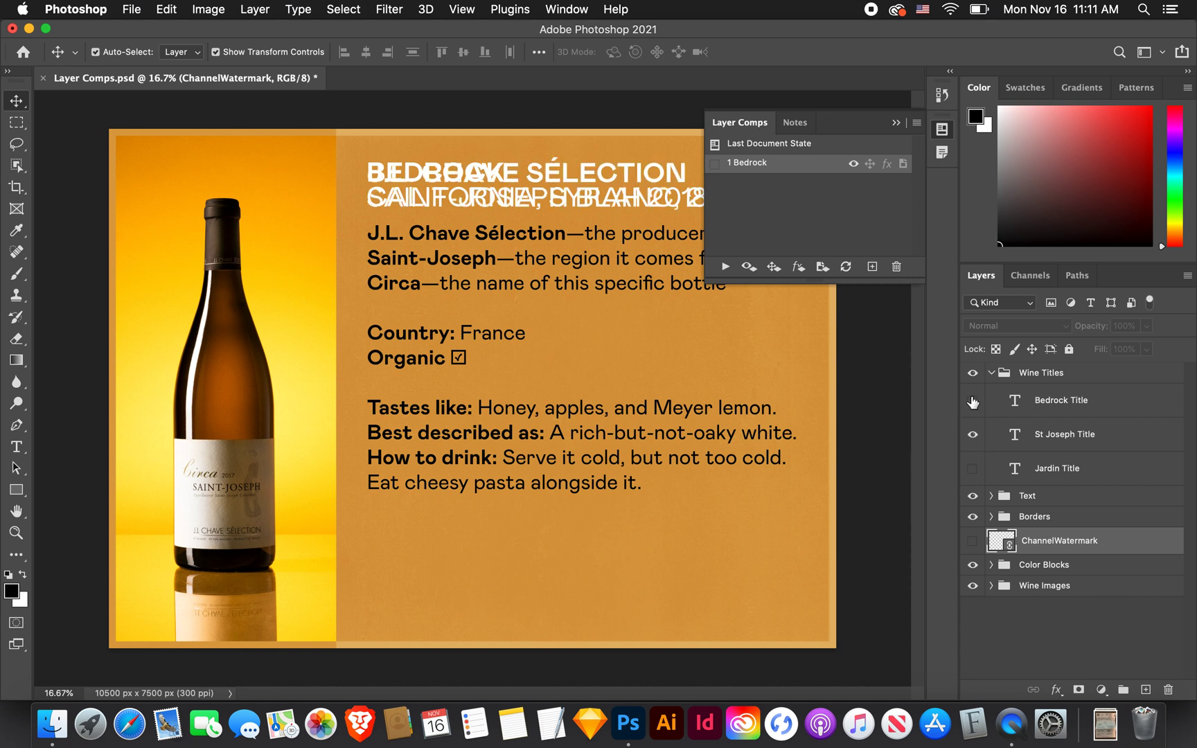
left_click(972, 401)
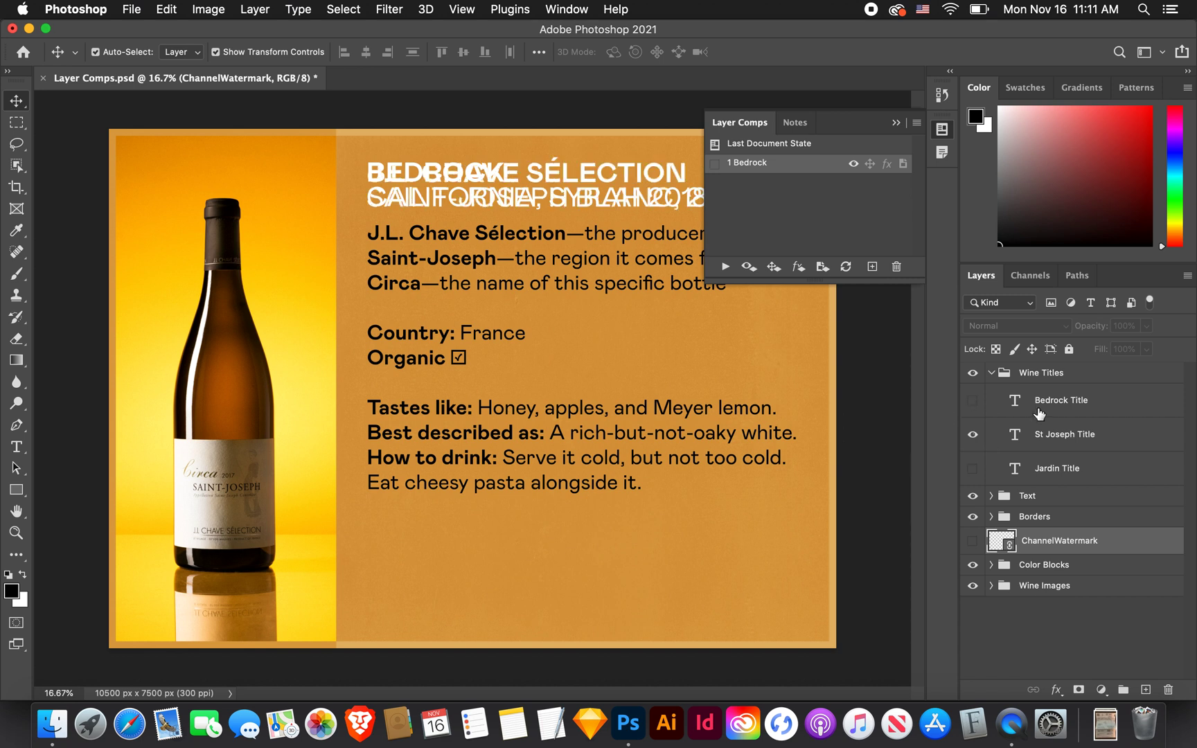
left_click(991, 372)
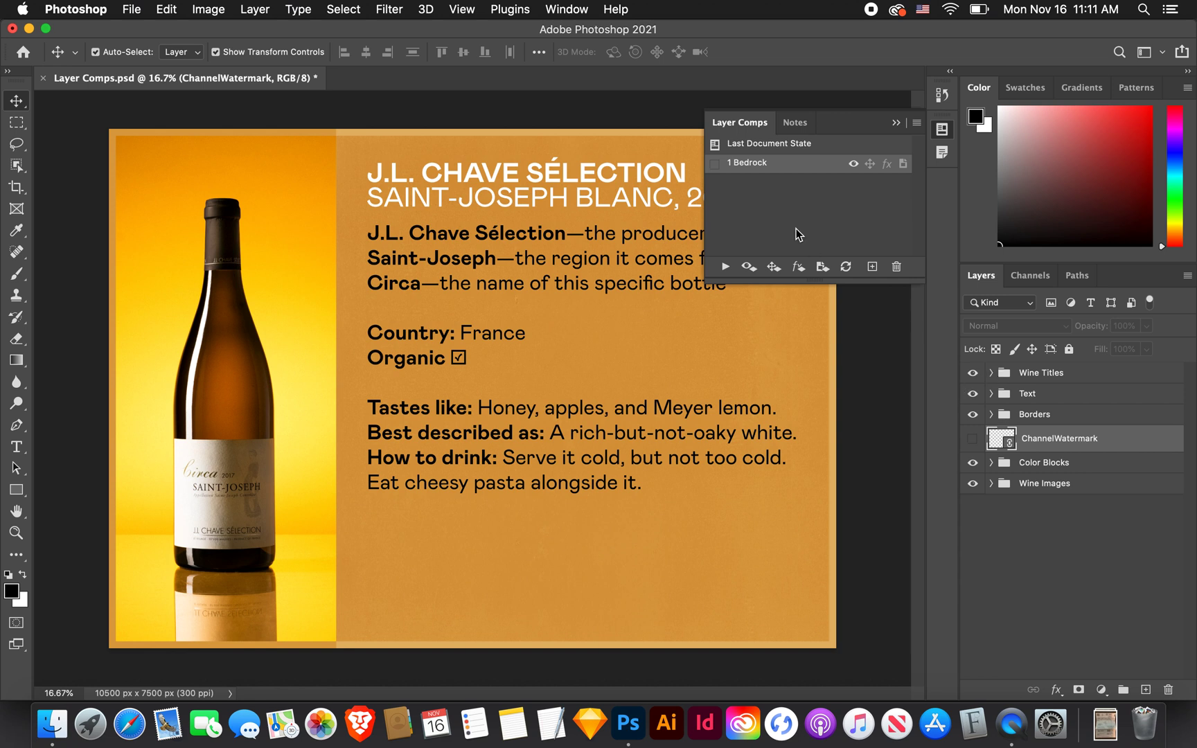
Create a new layer comp named '2 St Joseph' from the current orange layout
left_click(871, 268)
type("2")
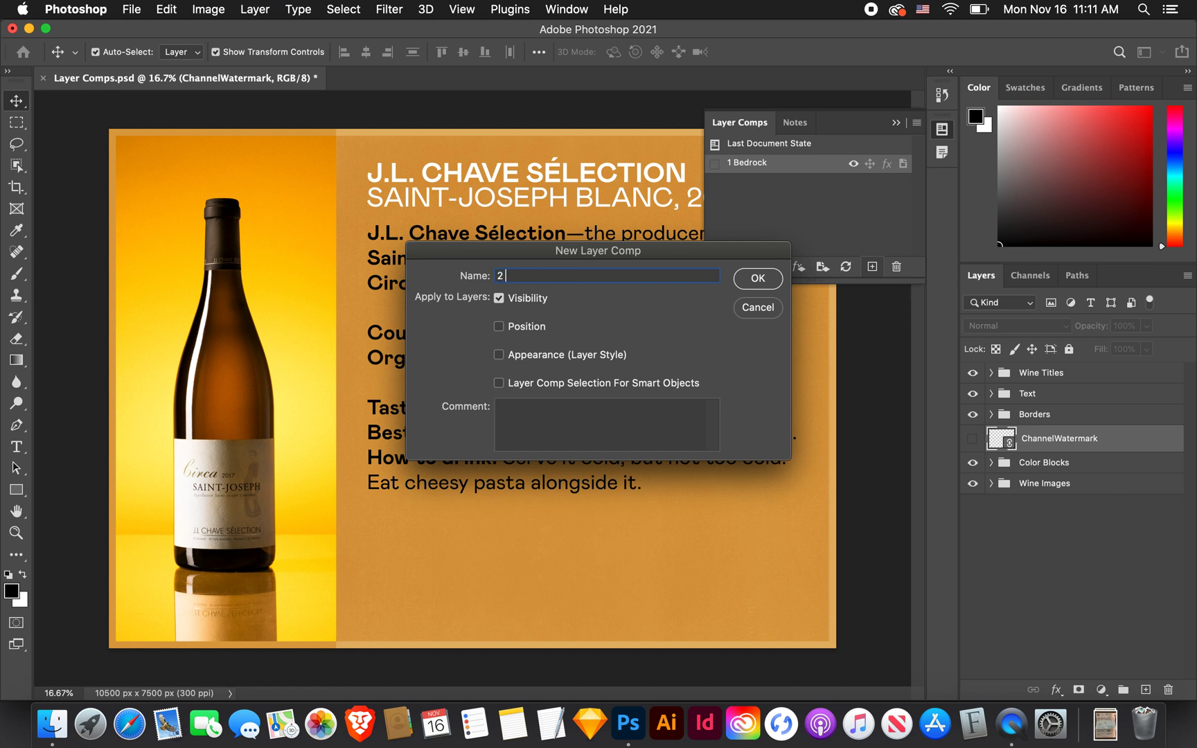
type(" St Josep")
key("BackSpace")
type("eph")
left_click(770, 283)
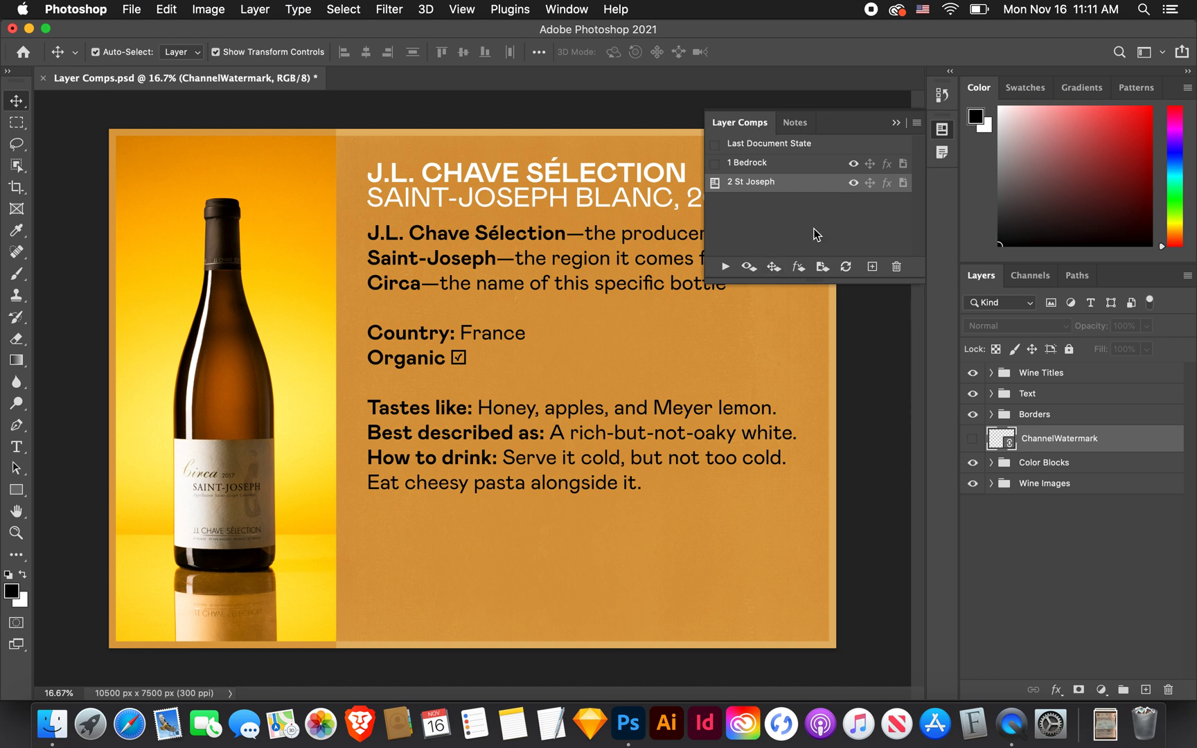
Compare the 1 Bedrock and 2 St Joseph comps, ending on St Joseph
left_click(715, 163)
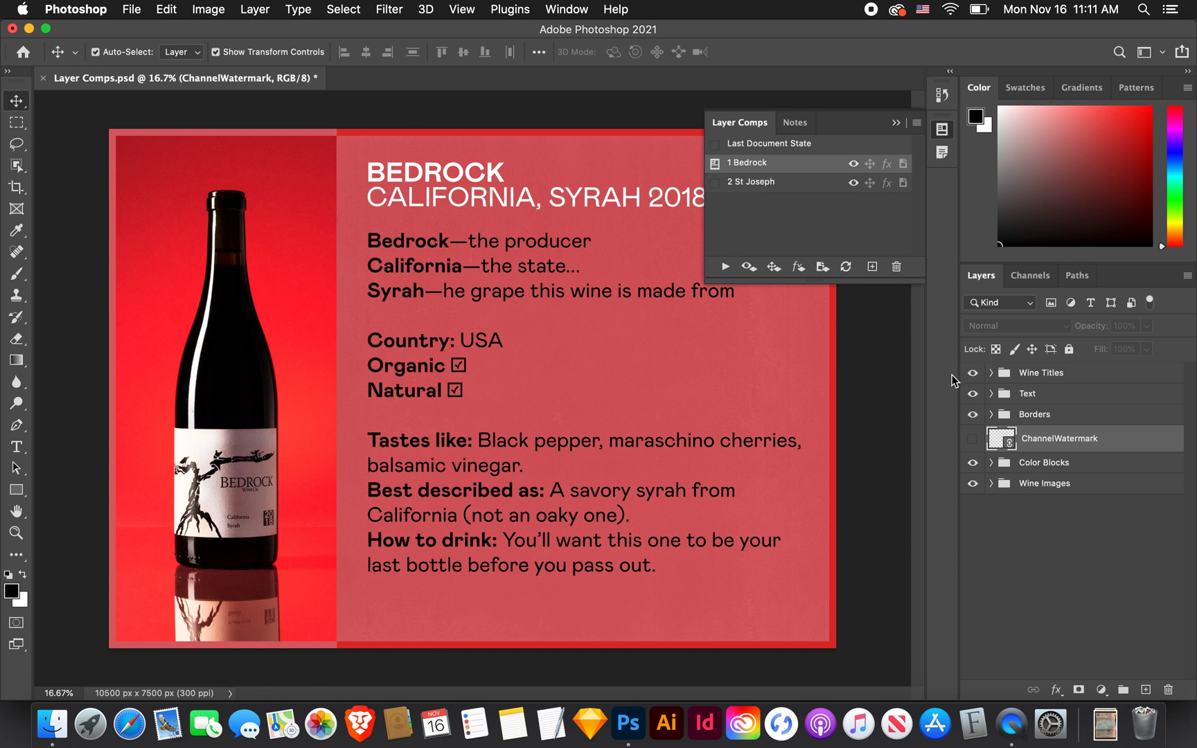
left_click(715, 183)
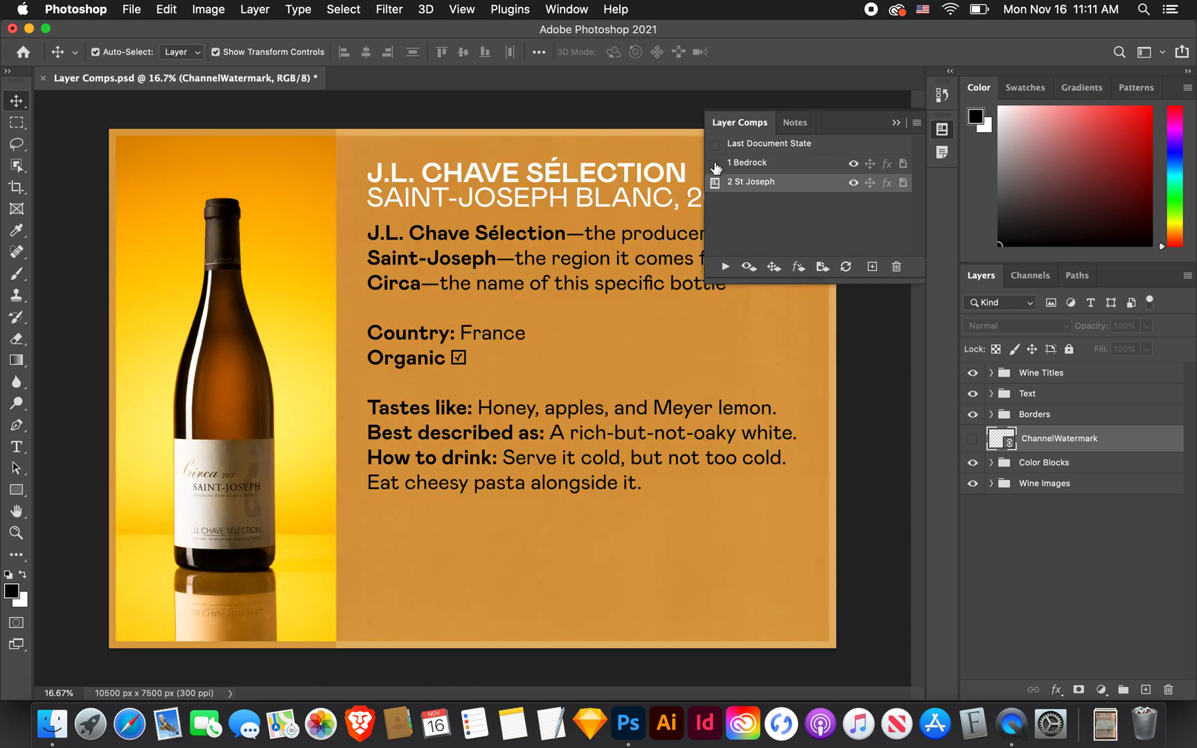
left_click(714, 163)
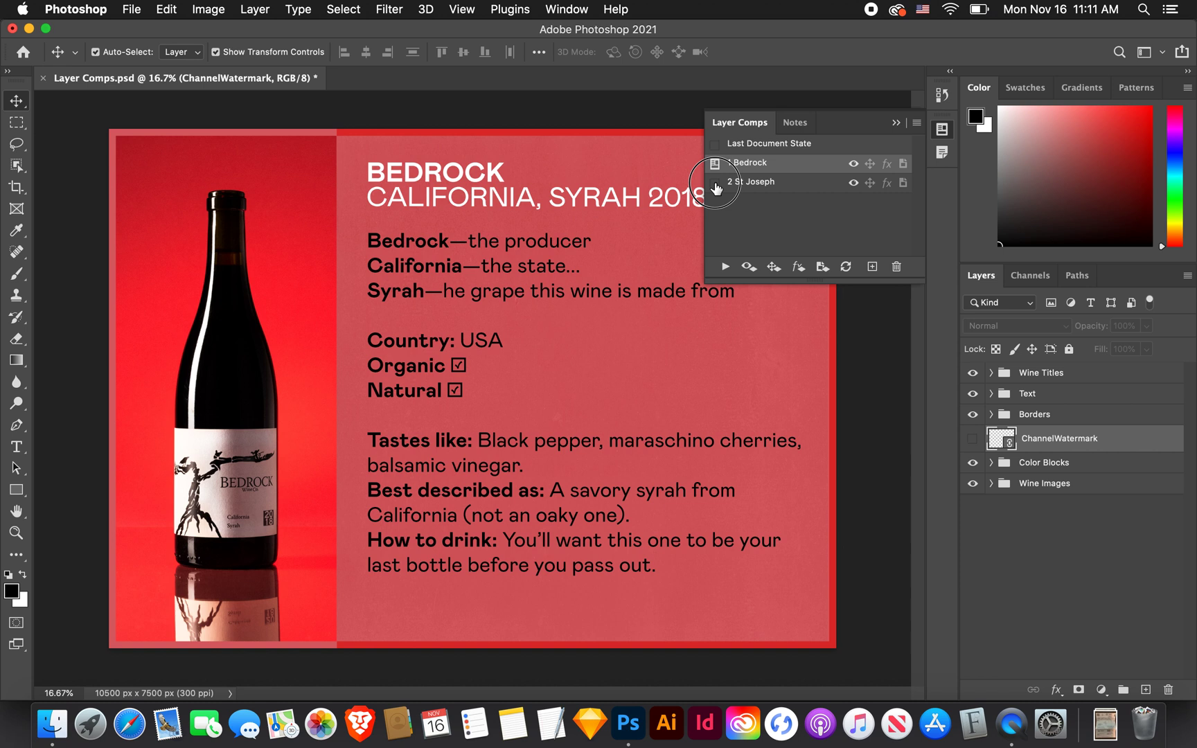
left_click(715, 182)
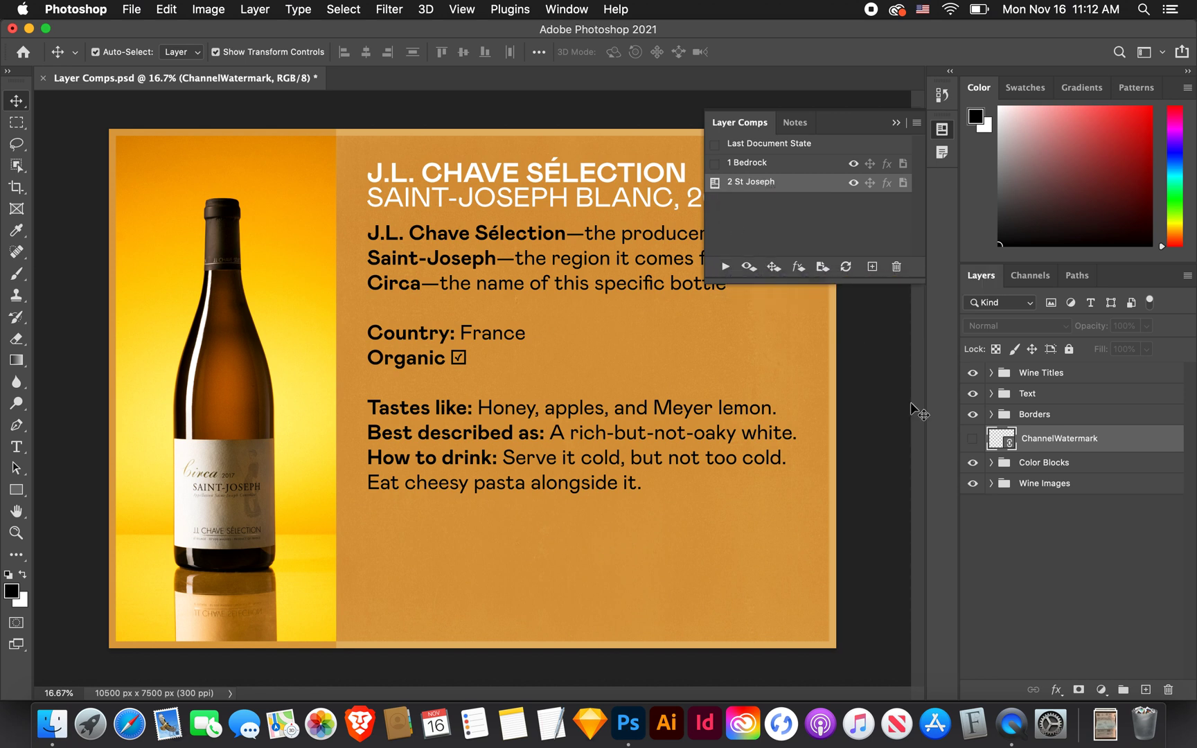
Make the ChannelWatermark layer visible on the St Joseph card, checking it against the Bedrock comp
left_click(973, 438)
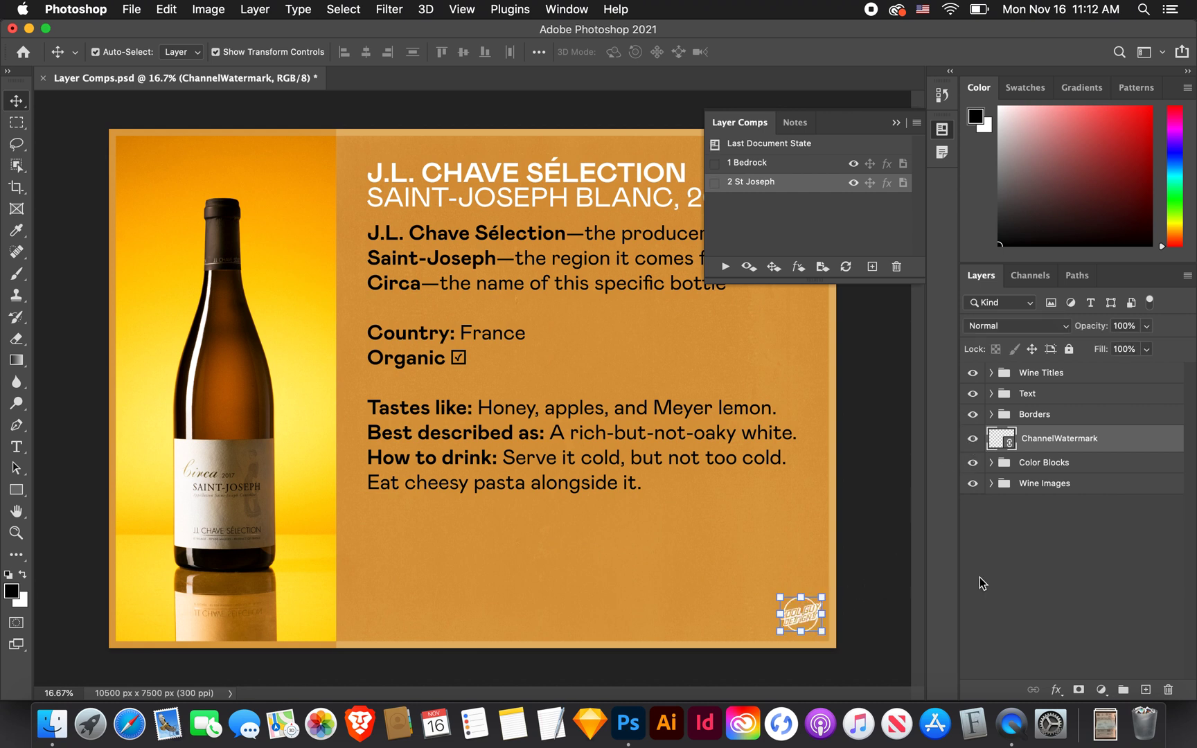
left_click(1003, 570)
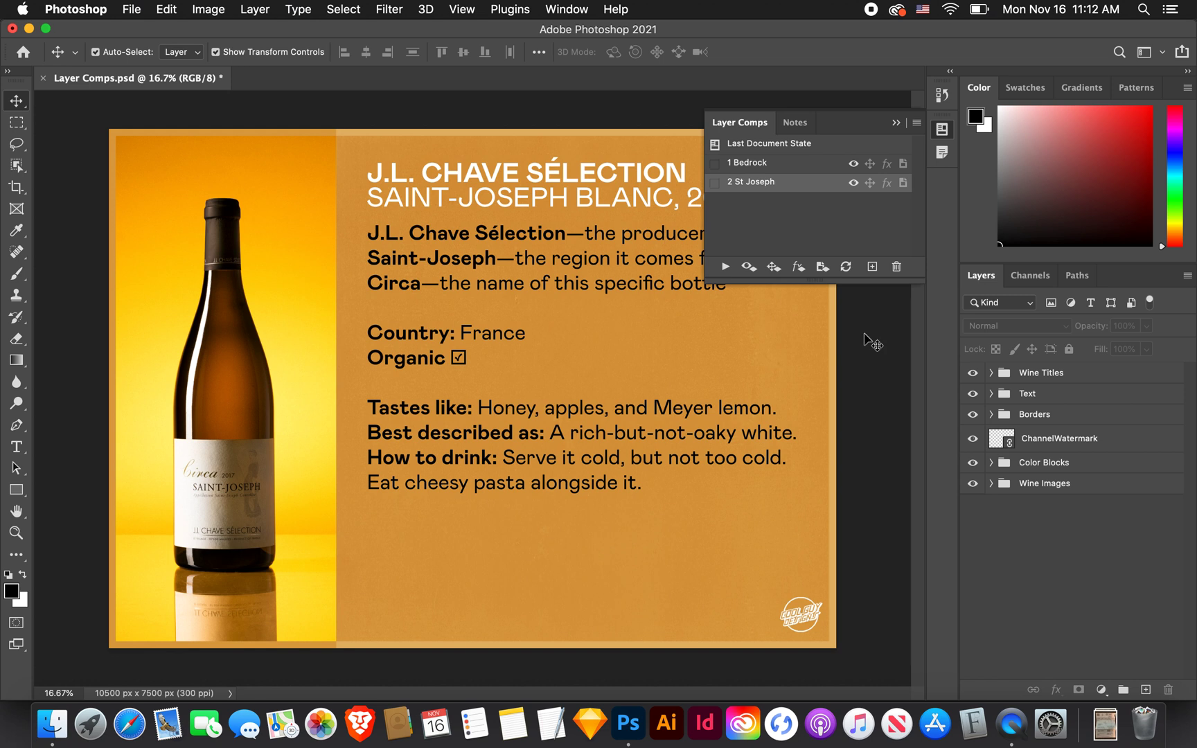
left_click(715, 183)
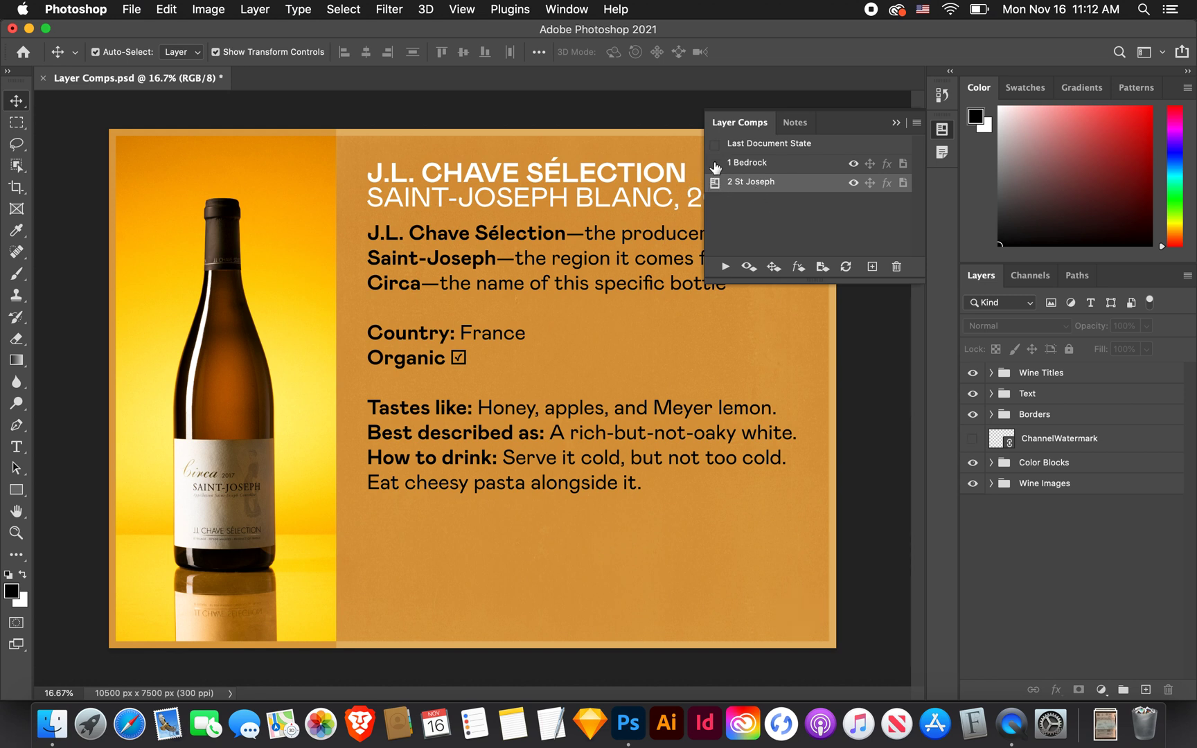
left_click(715, 163)
left_click(715, 183)
left_click(972, 439)
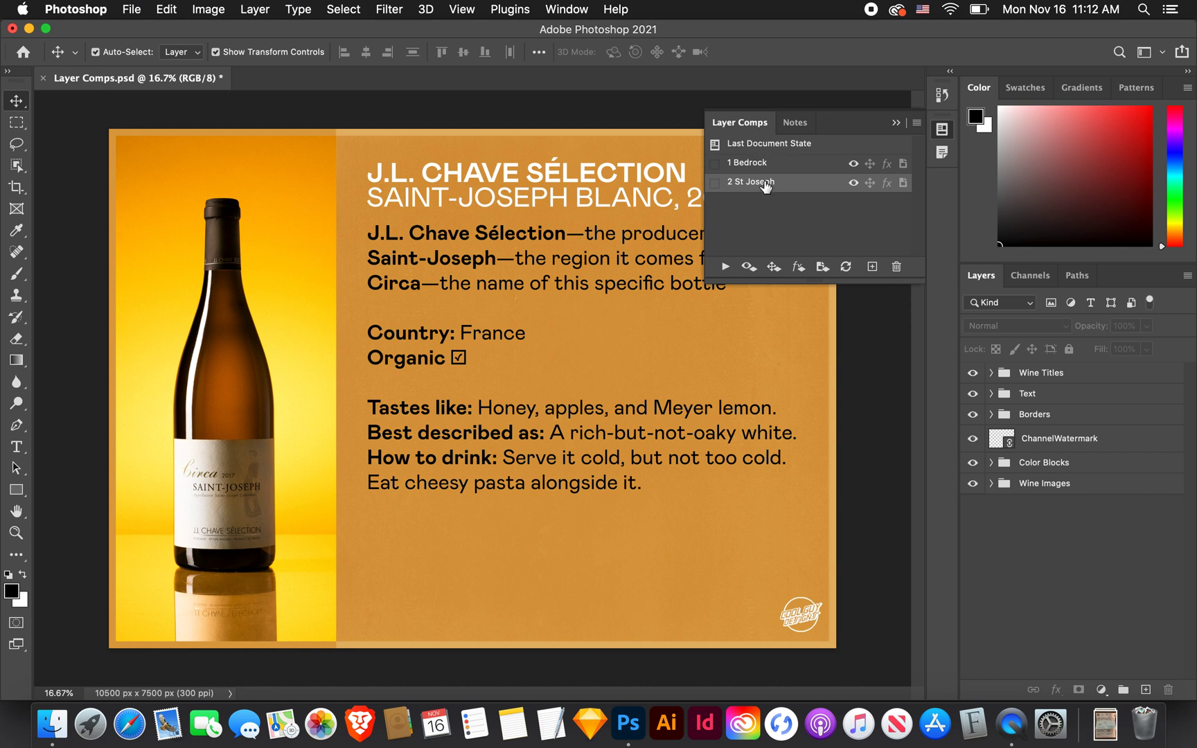
Update the 2 St Joseph comp with the watermark, then show ChannelWatermark on the 1 Bedrock layout
left_click(846, 268)
left_click(714, 164)
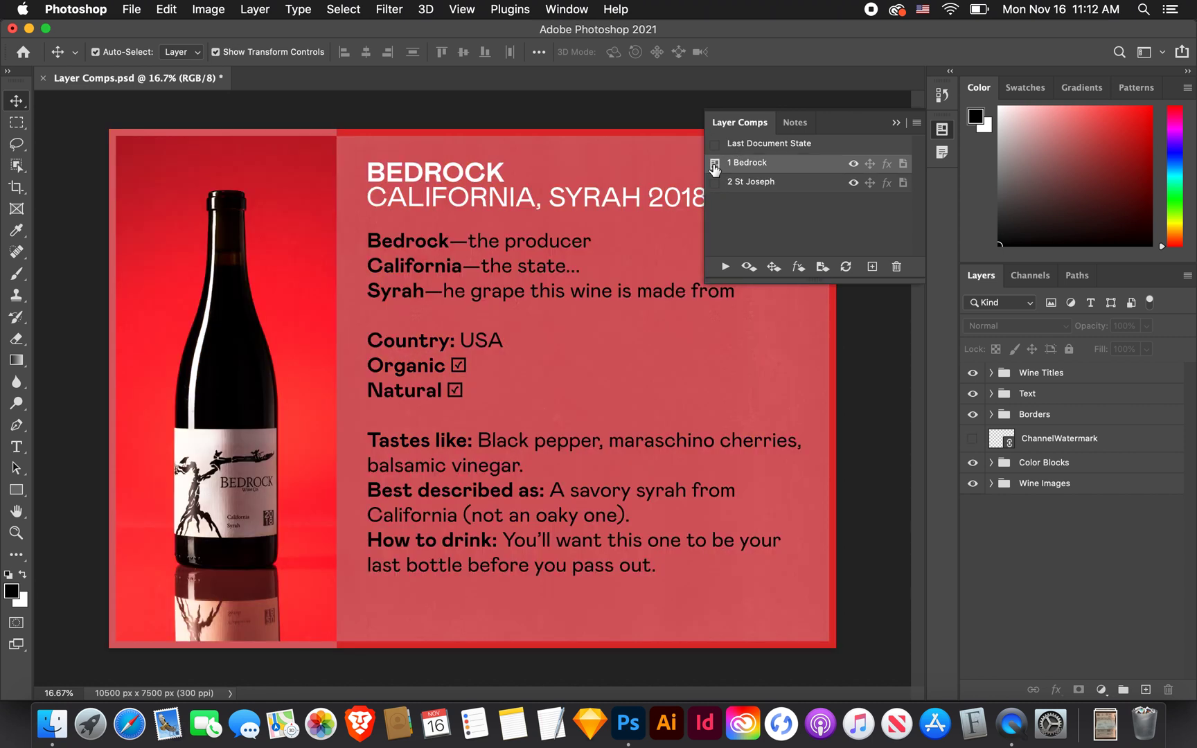
left_click(973, 439)
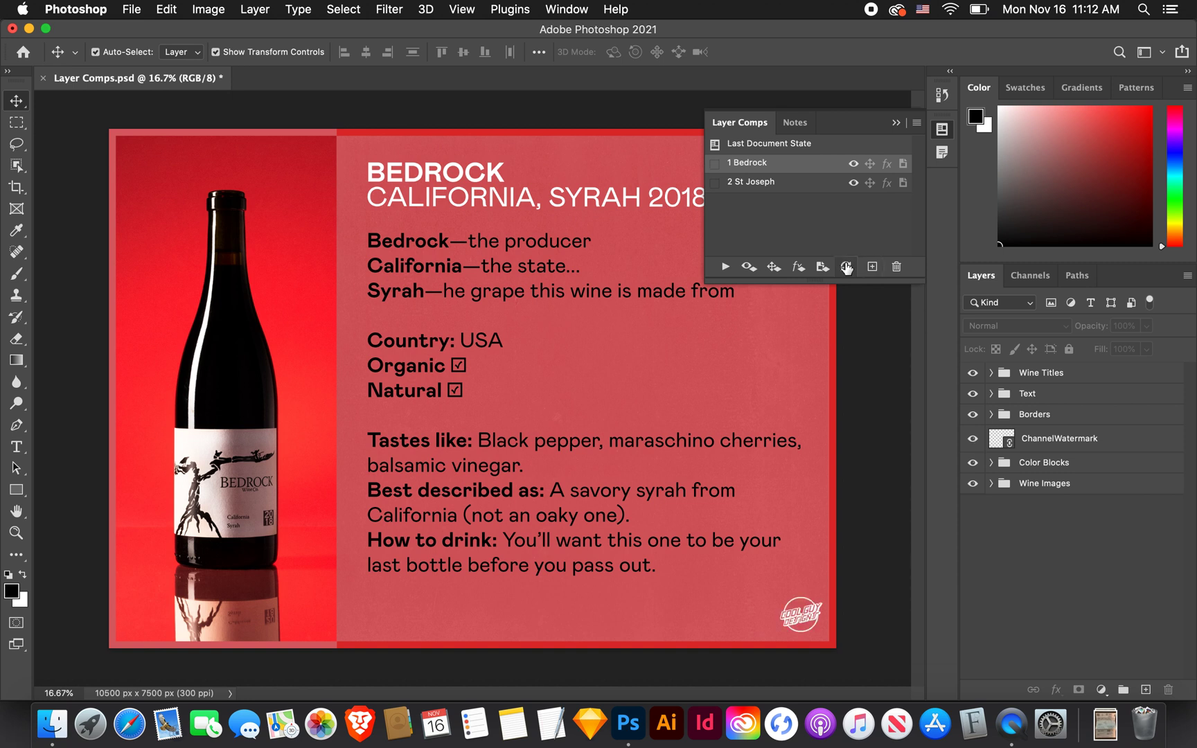
Switch between the Bedrock and St Joseph comps to confirm both keep the watermark
left_click(714, 183)
left_click(715, 163)
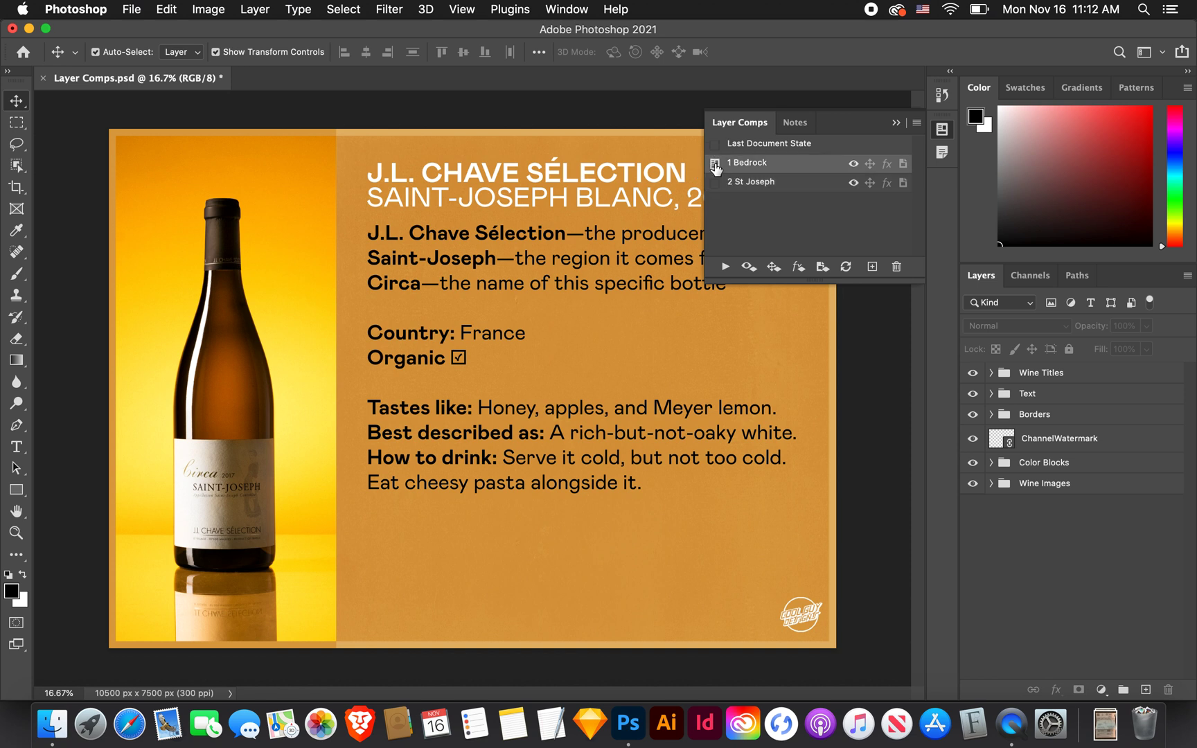
left_click(715, 183)
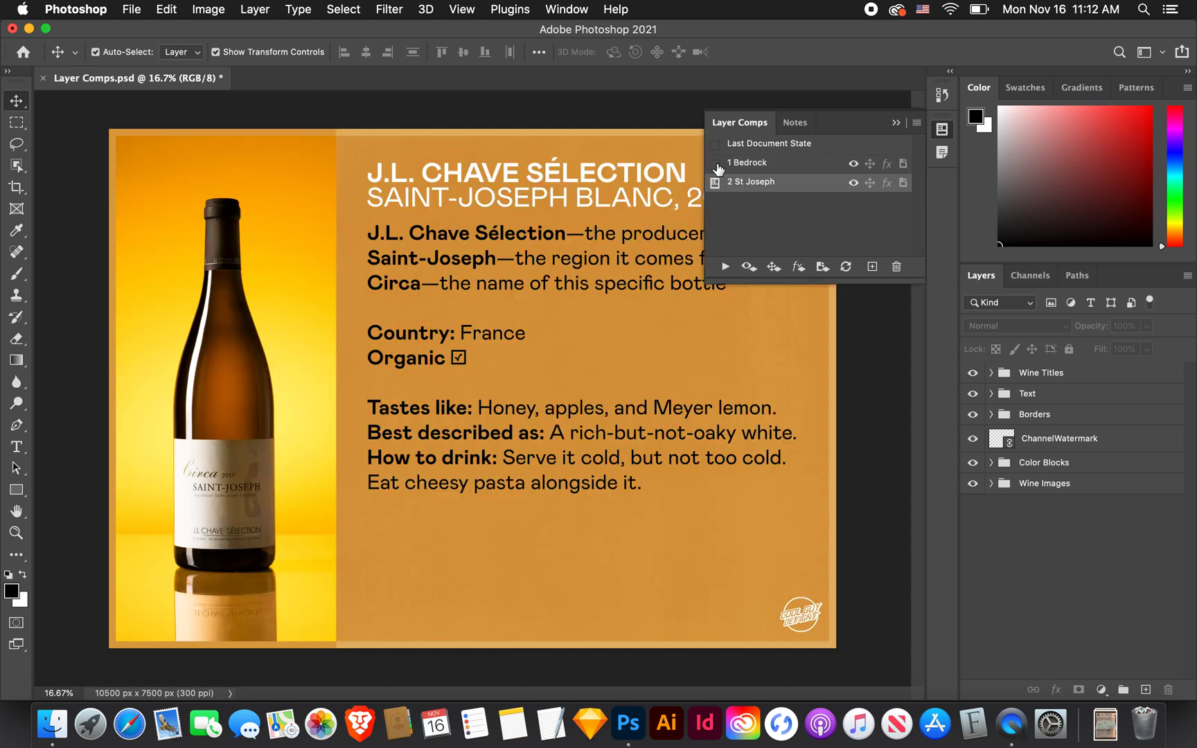
left_click(715, 165)
left_click(714, 183)
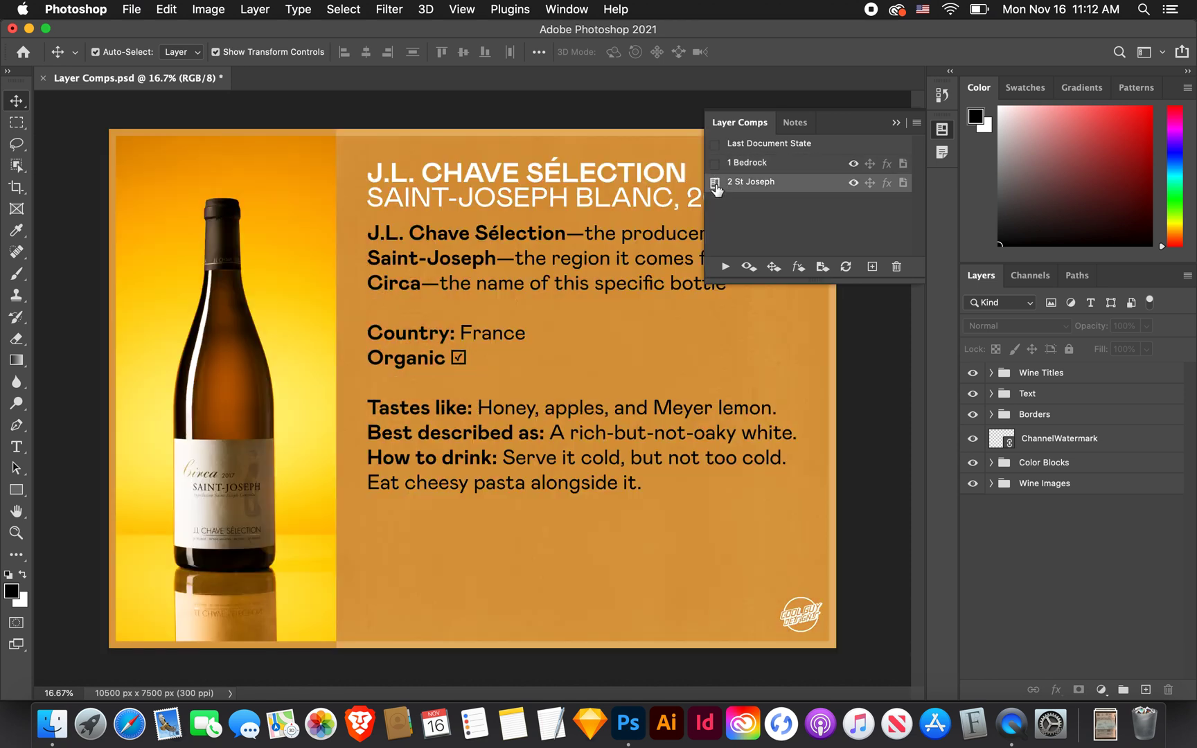